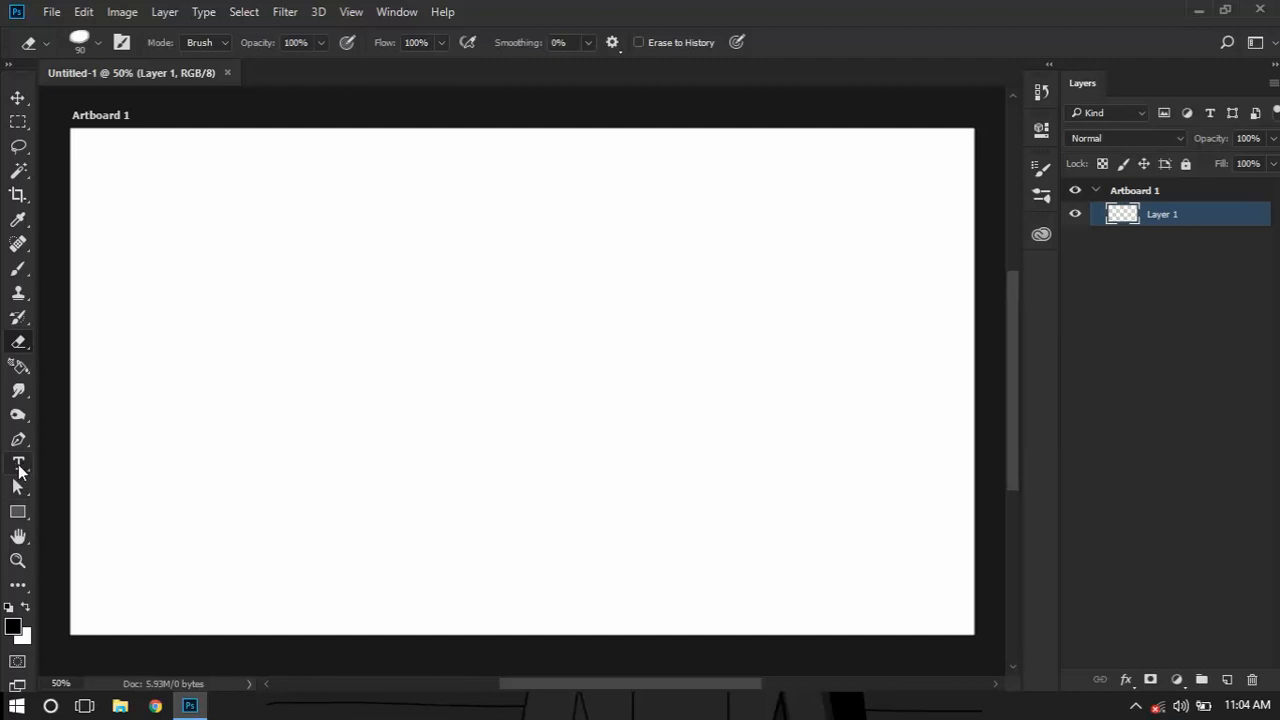
Add the text "Ghost" near the middle of the artboard and set its font to Code Bold
key(t)
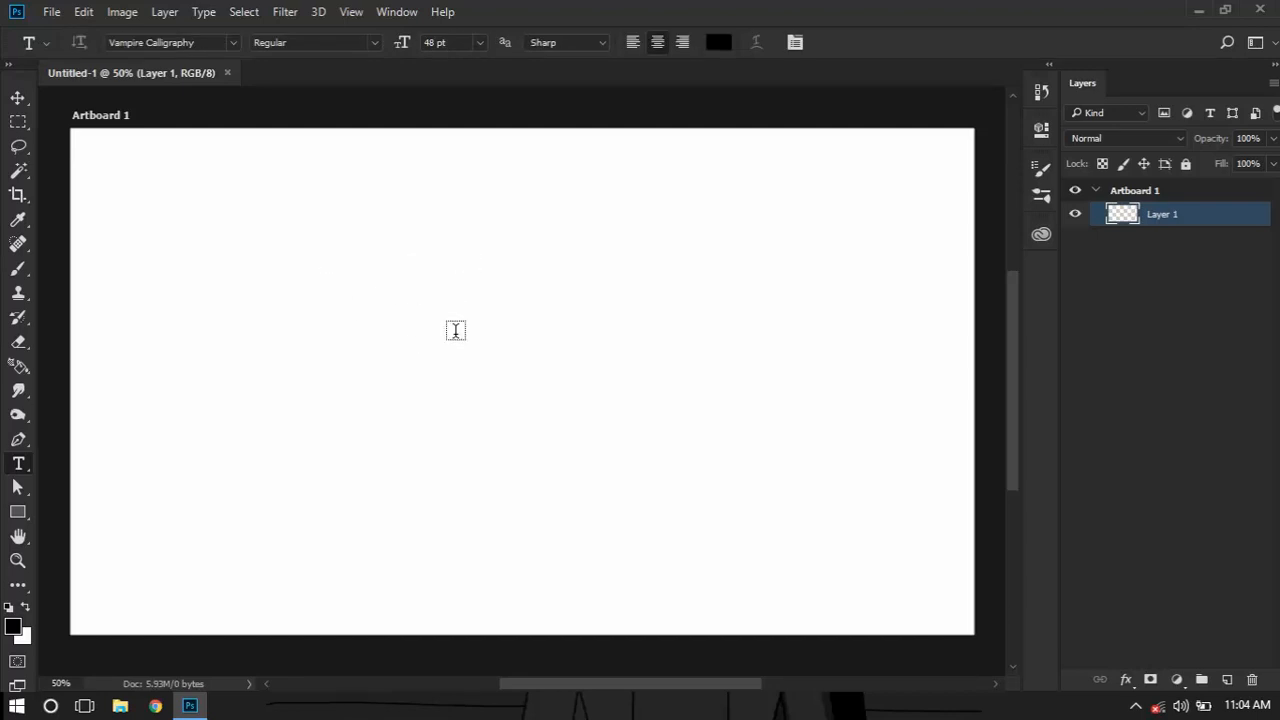
click(479, 353)
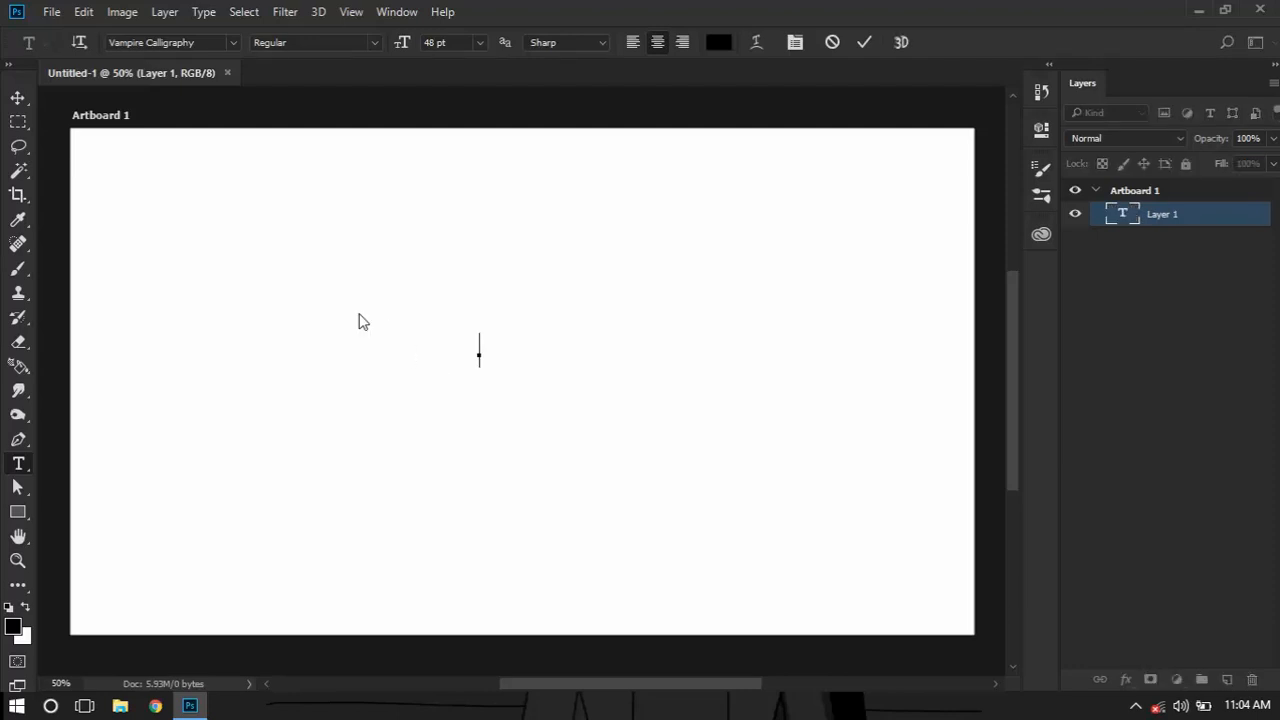
text(Ghost)
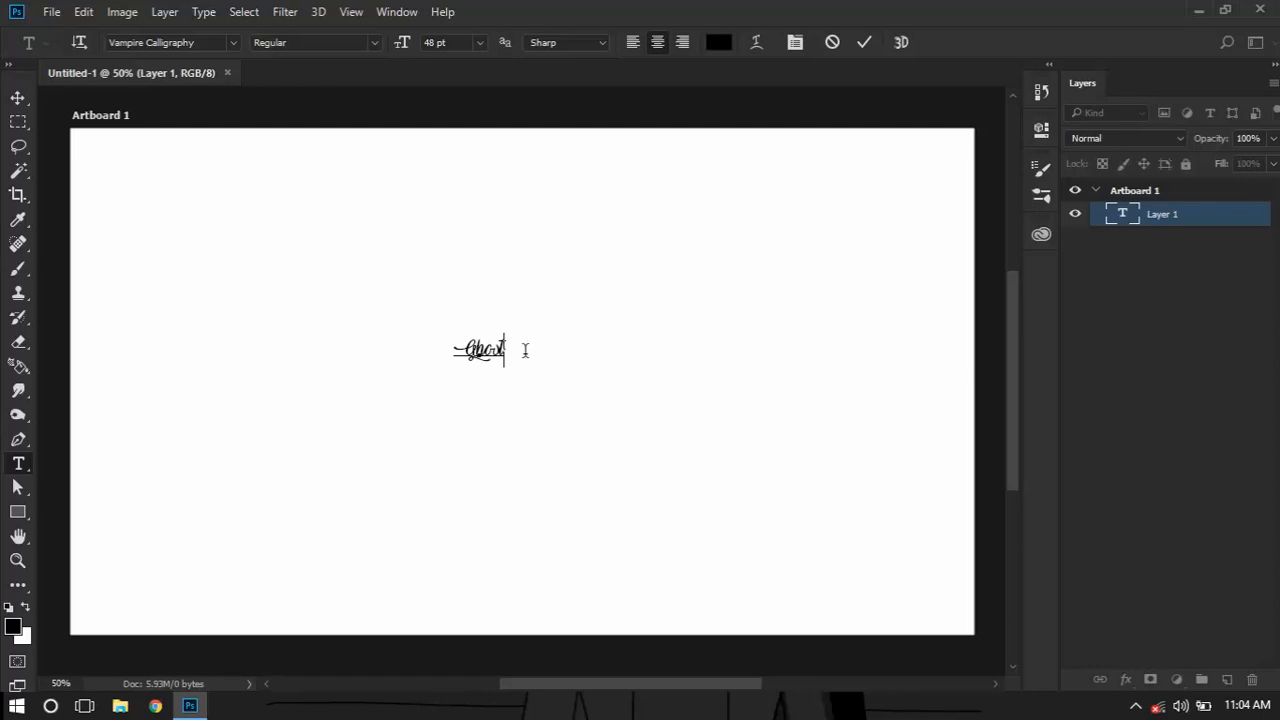
key(ctrl+a)
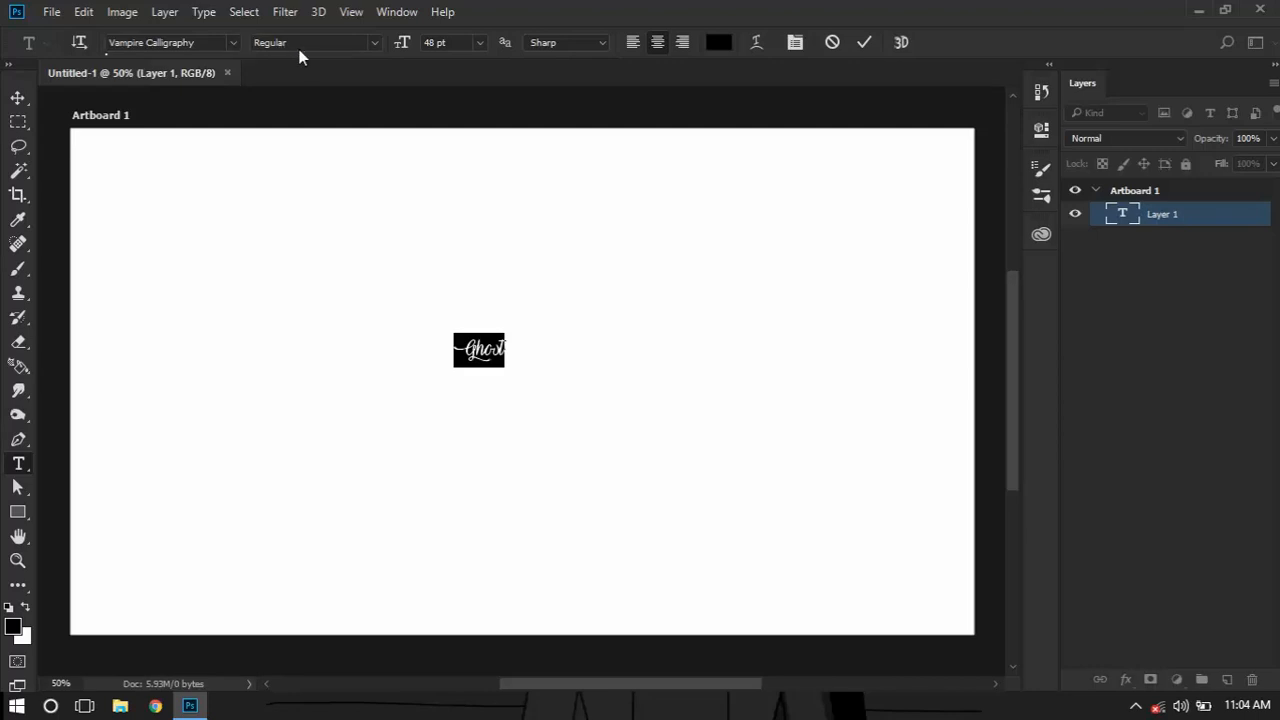
click(234, 43)
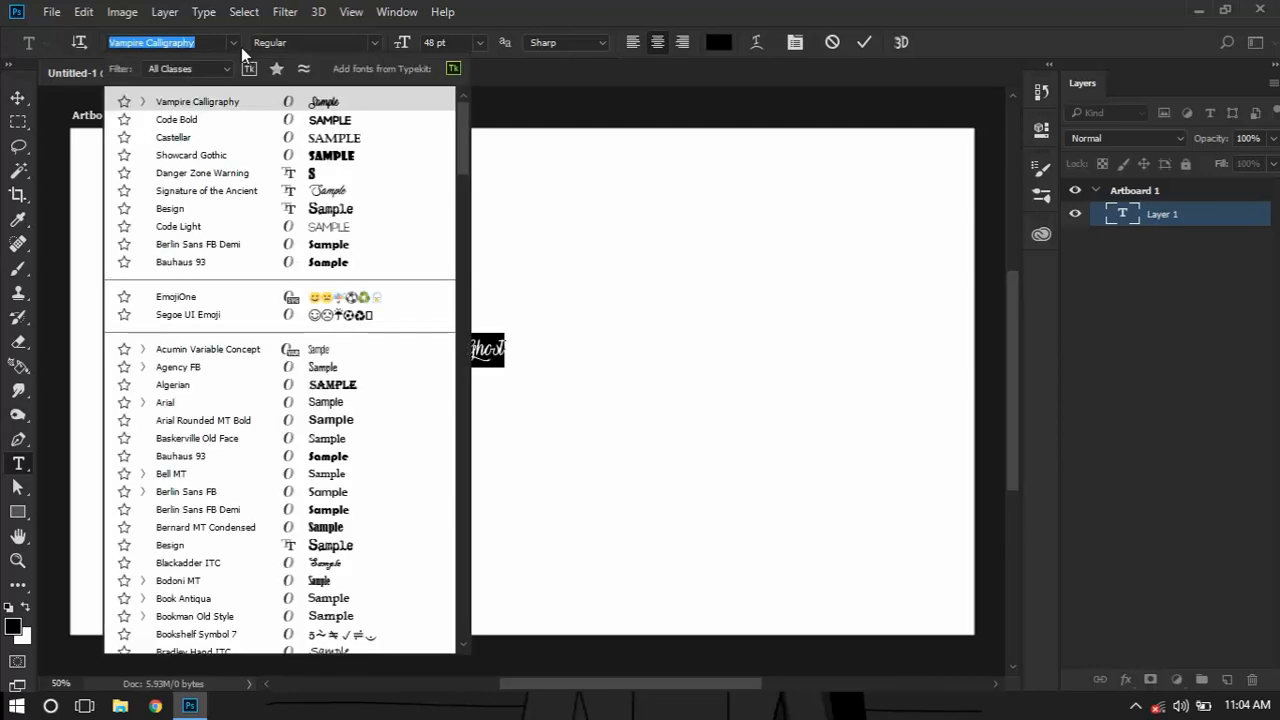
click(265, 122)
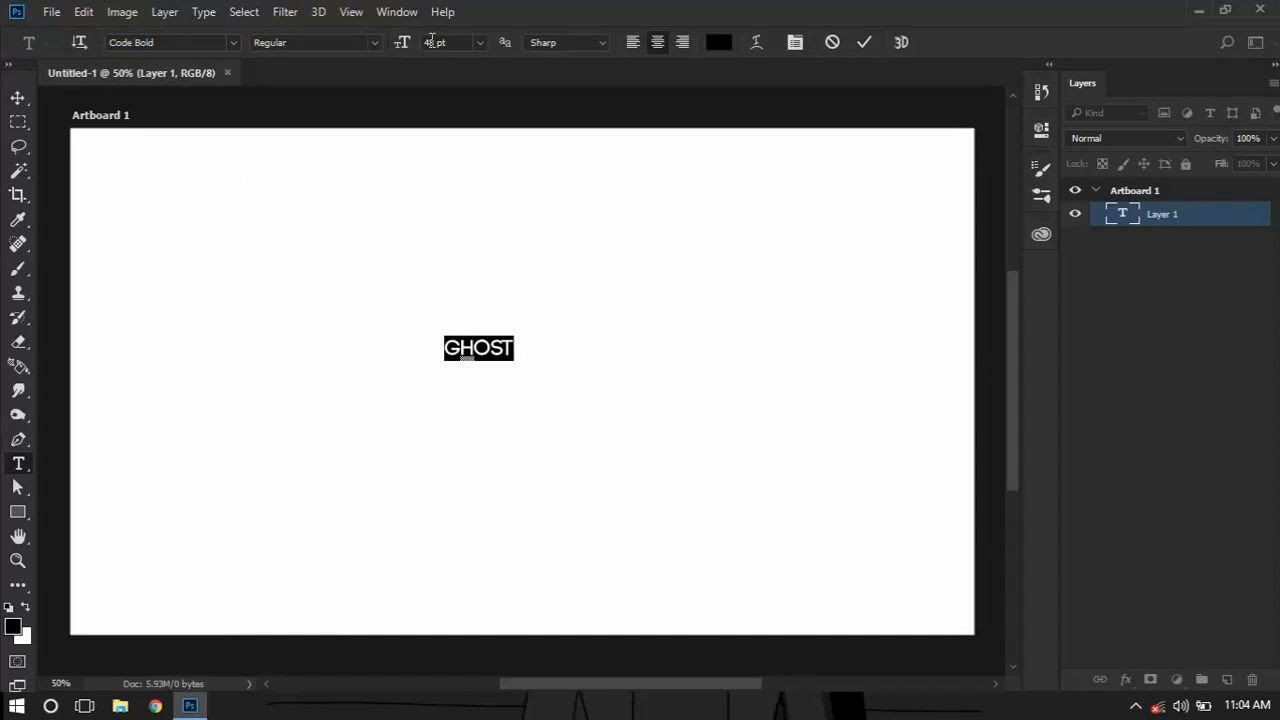
Set the Ghost text's size to 500 pt and commit the text
click(433, 41)
text(500)
key(Return)
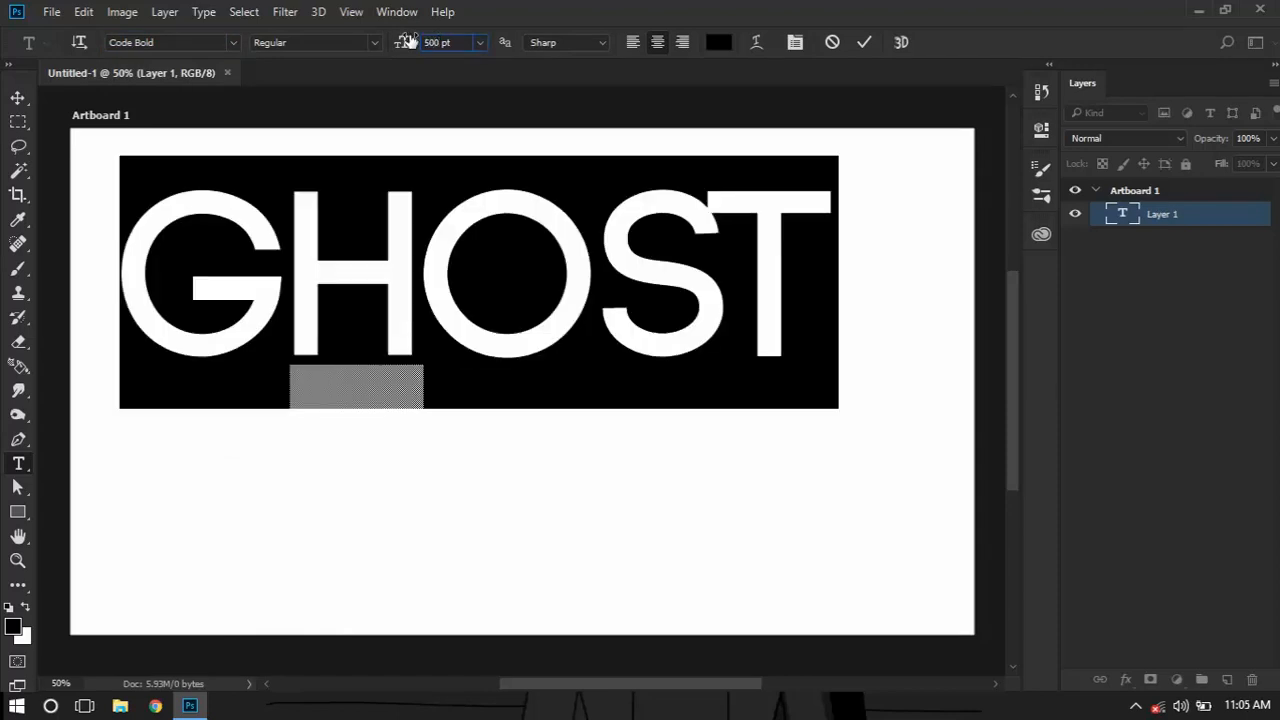
click(864, 42)
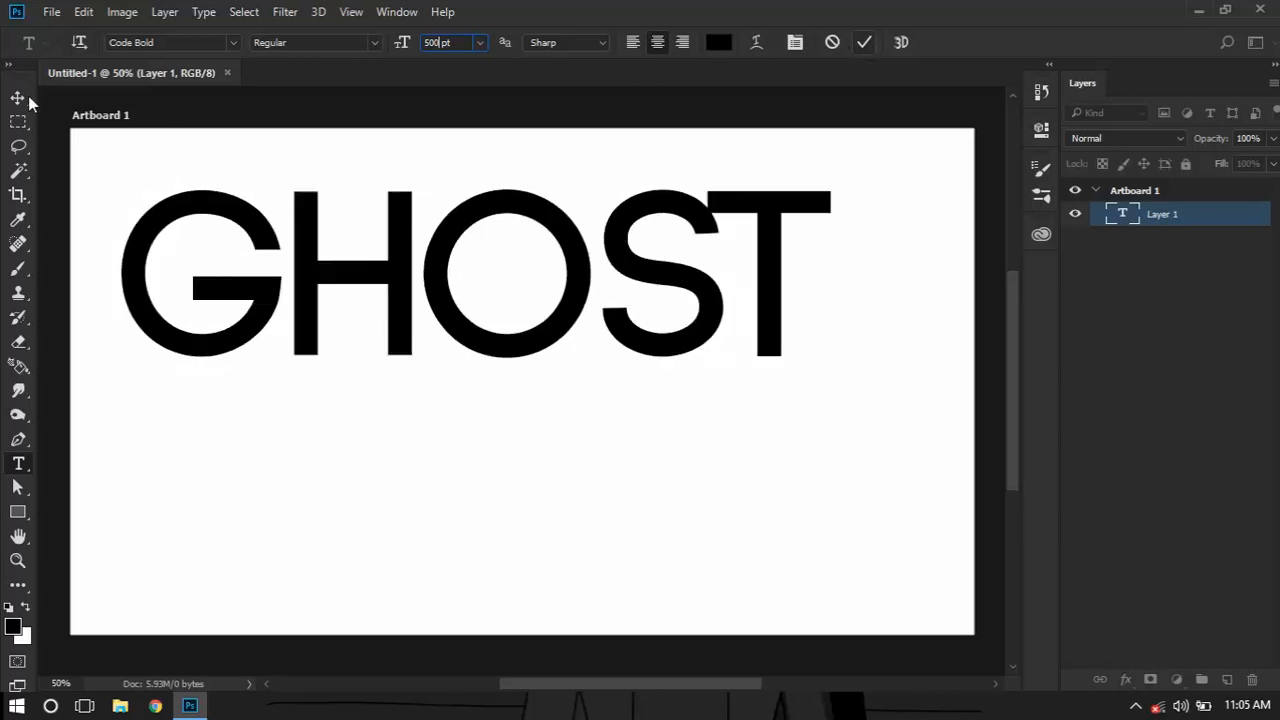
Move the Ghost text down and centre it vertically and horizontally on the artboard
click(18, 98)
drag(454, 322, 481, 393)
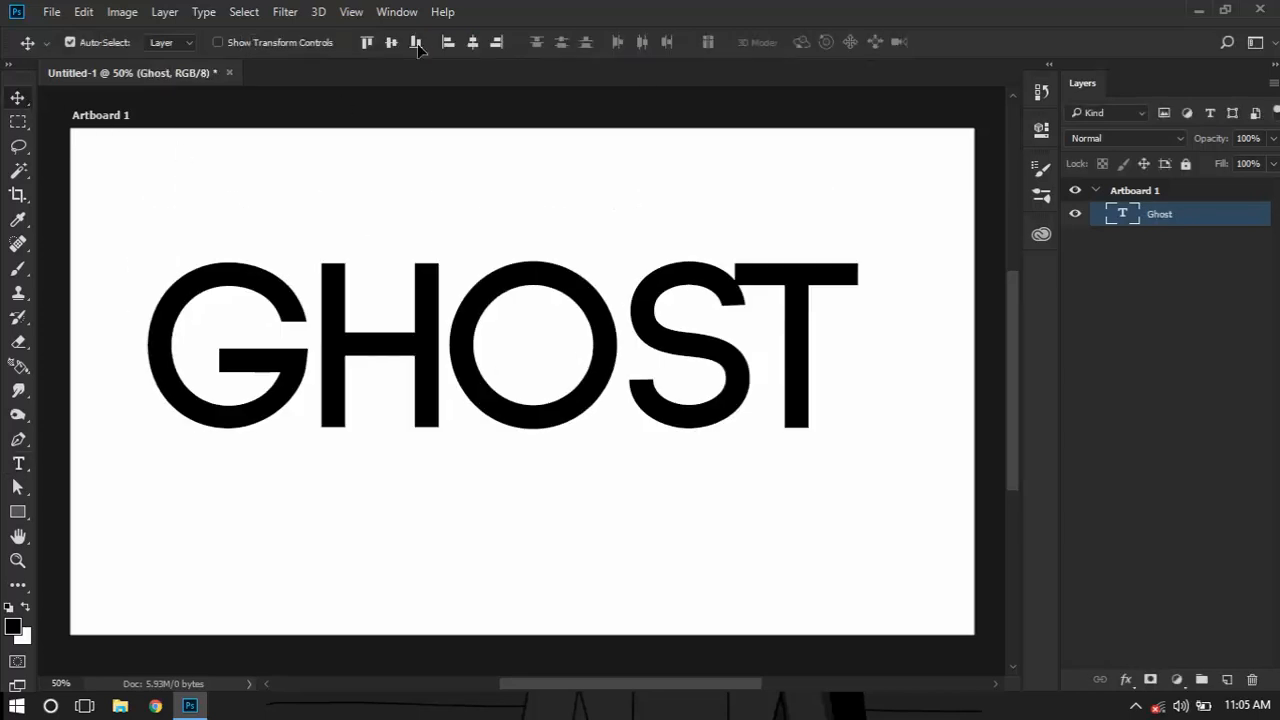
click(392, 43)
click(473, 43)
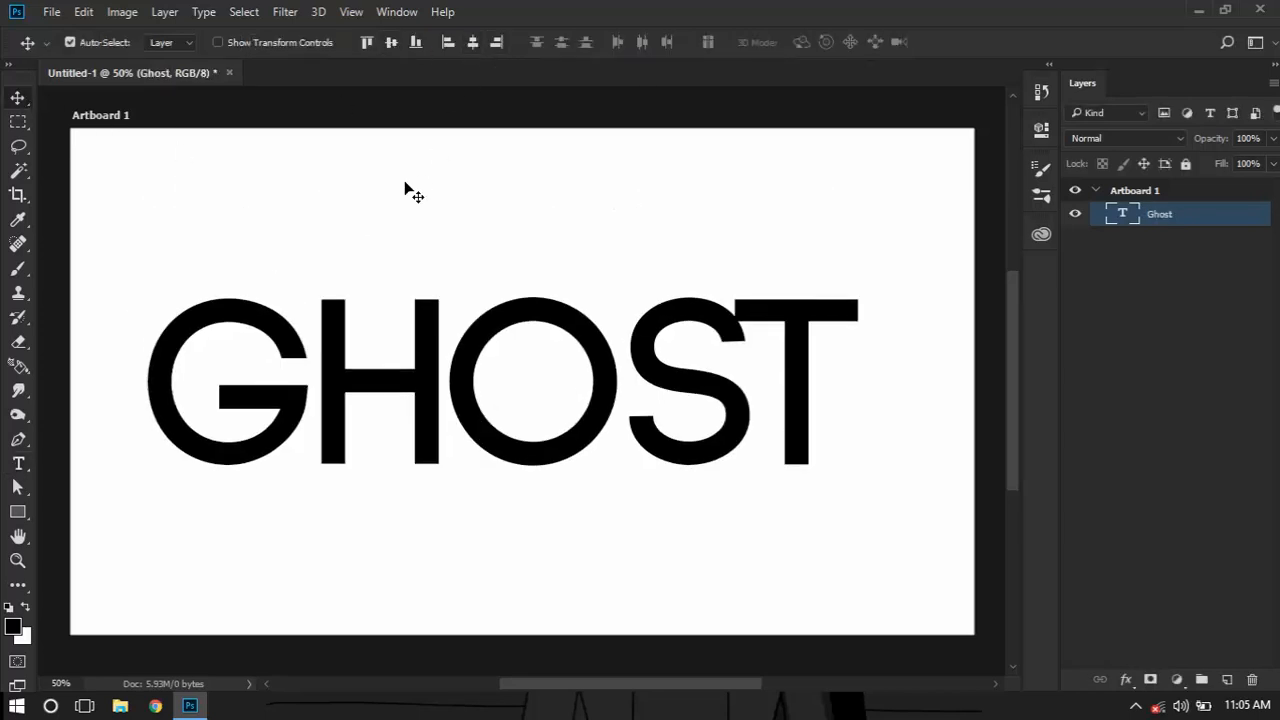
click(310, 199)
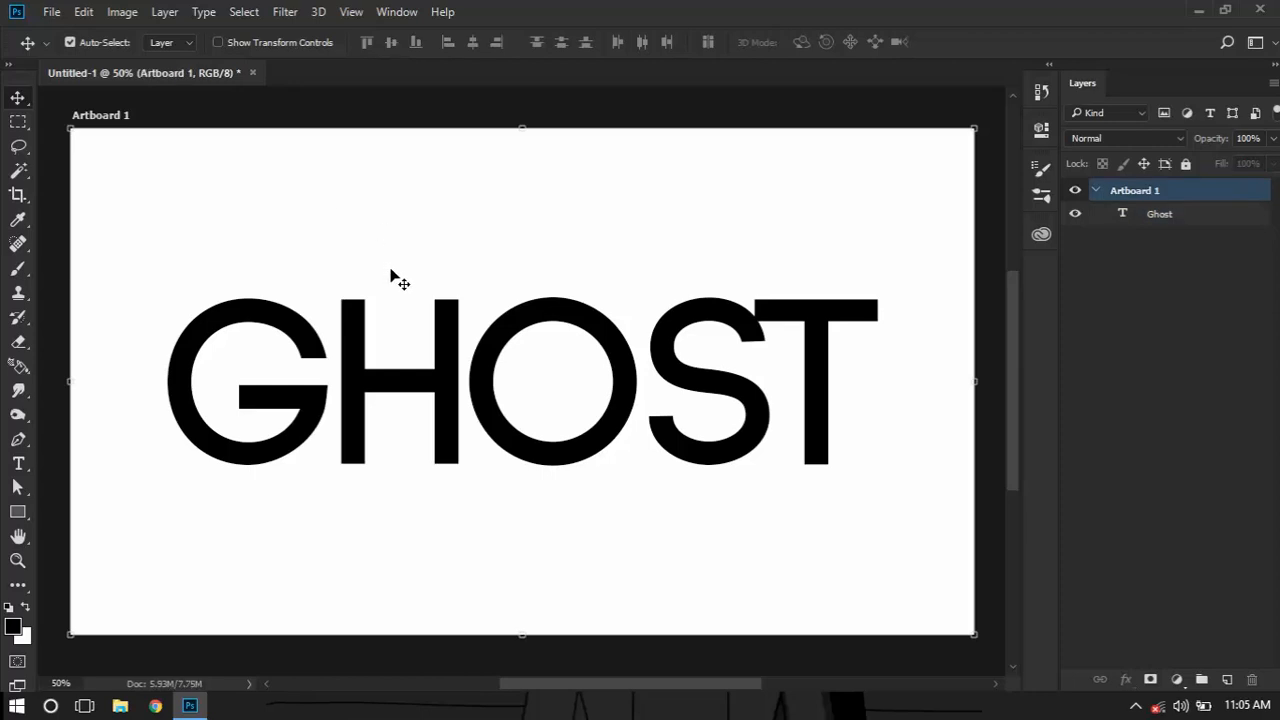
Change the font of the whole Ghost text to Code Light and commit the edit
key(t)
drag(468, 338, 380, 331)
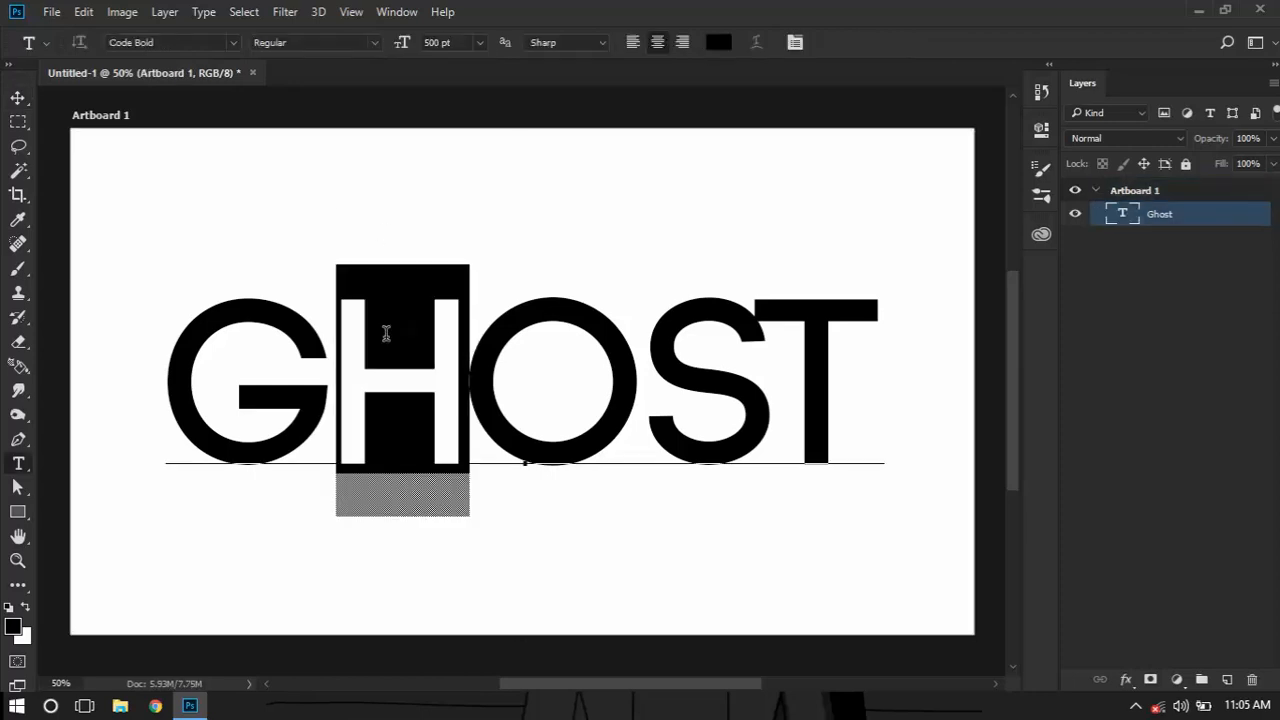
click(386, 333)
key(ctrl+a)
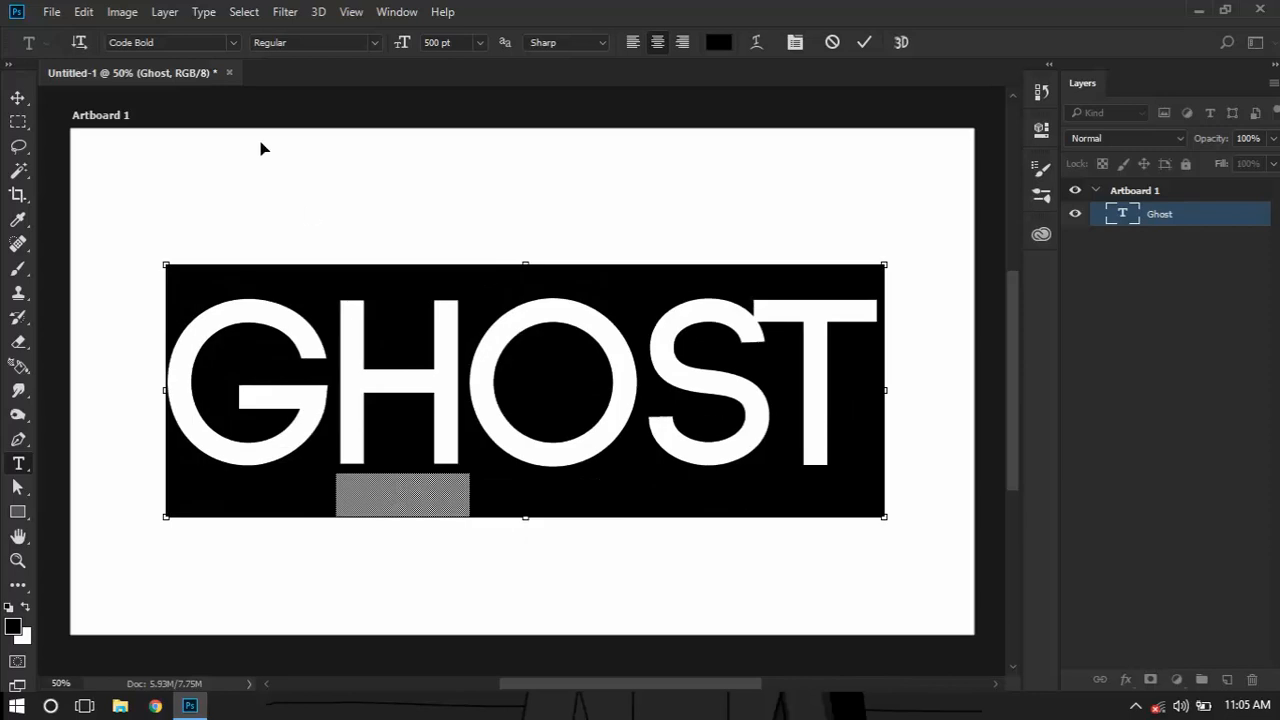
click(206, 43)
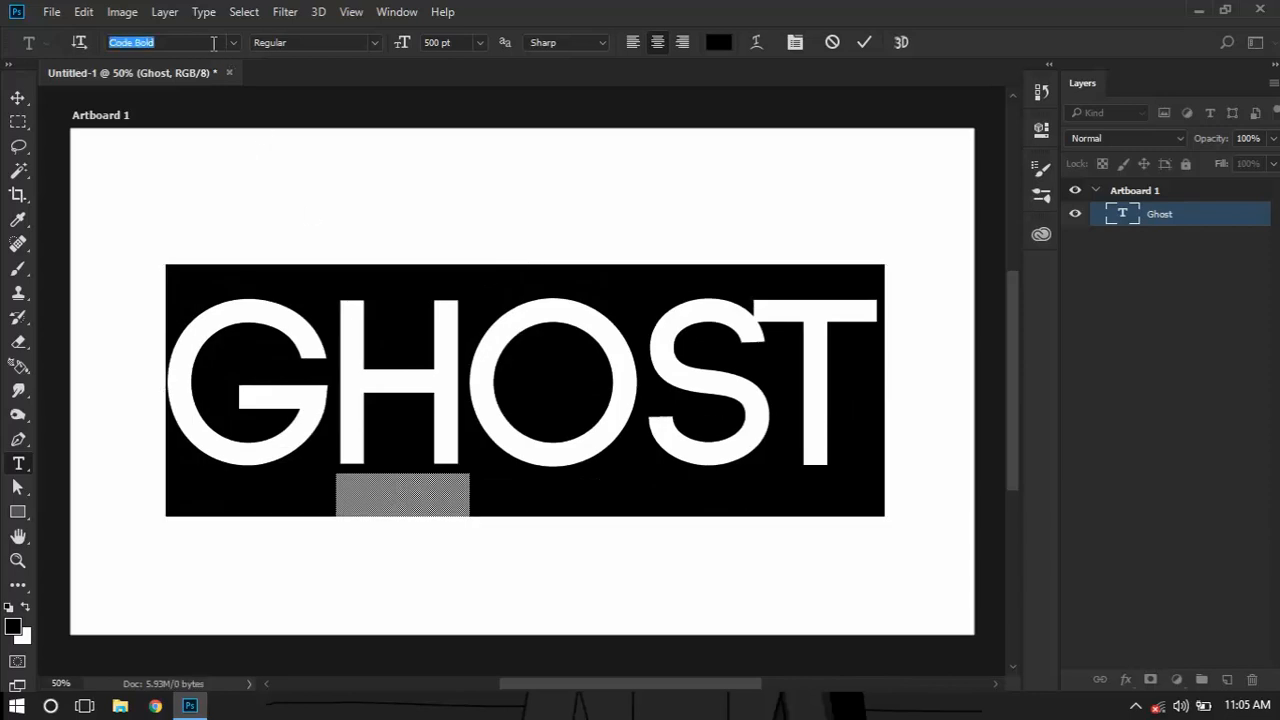
click(213, 43)
key(BackSpace)
key(BackSpace)
key(BackSpace)
key(BackSpace)
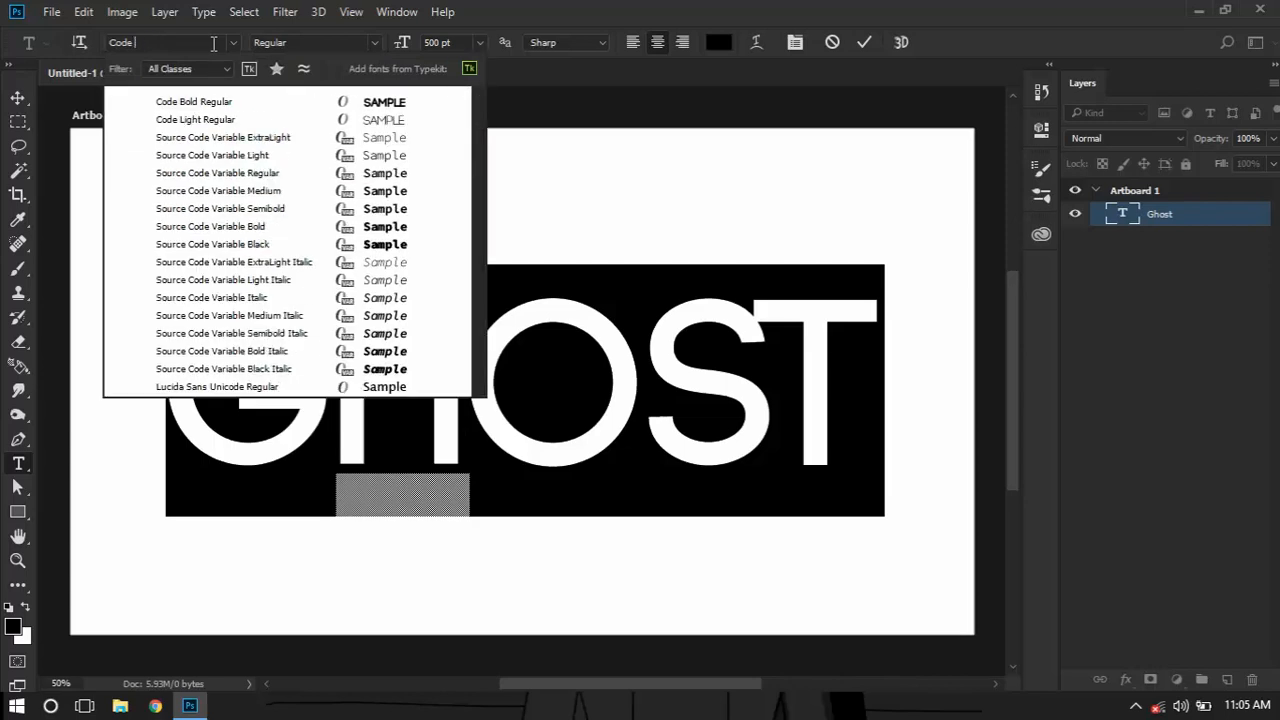
text(light)
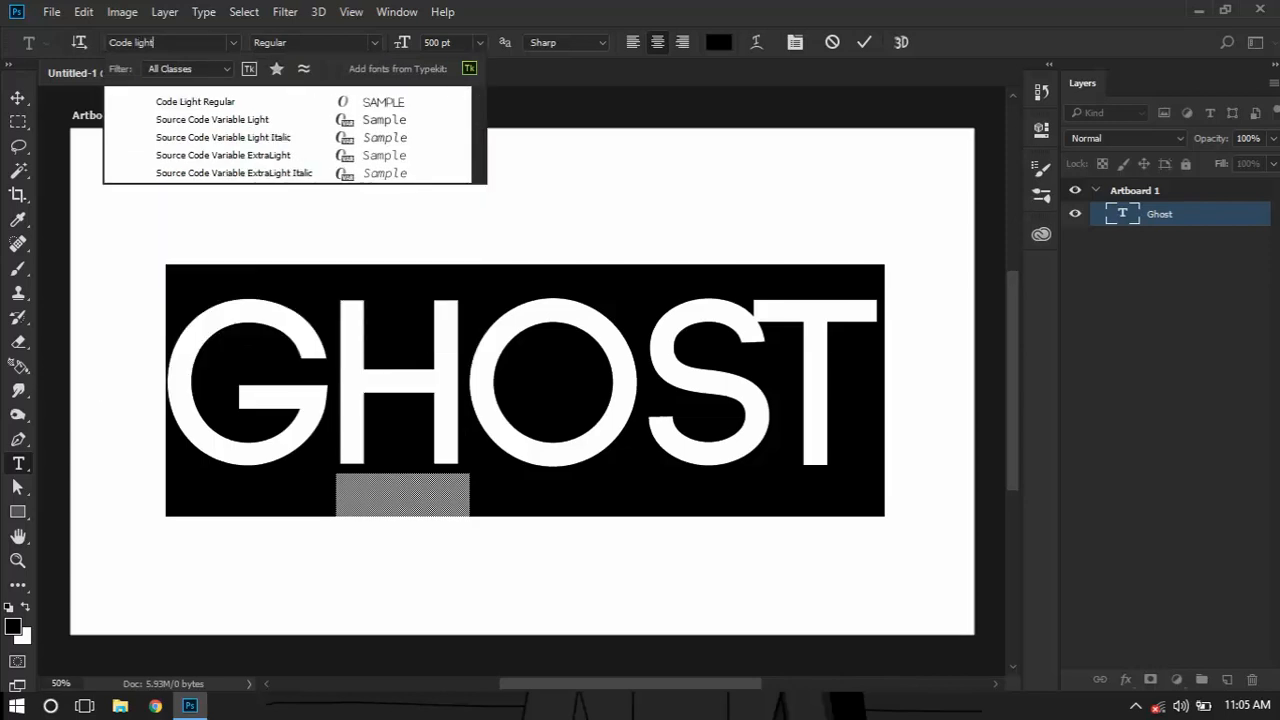
click(280, 102)
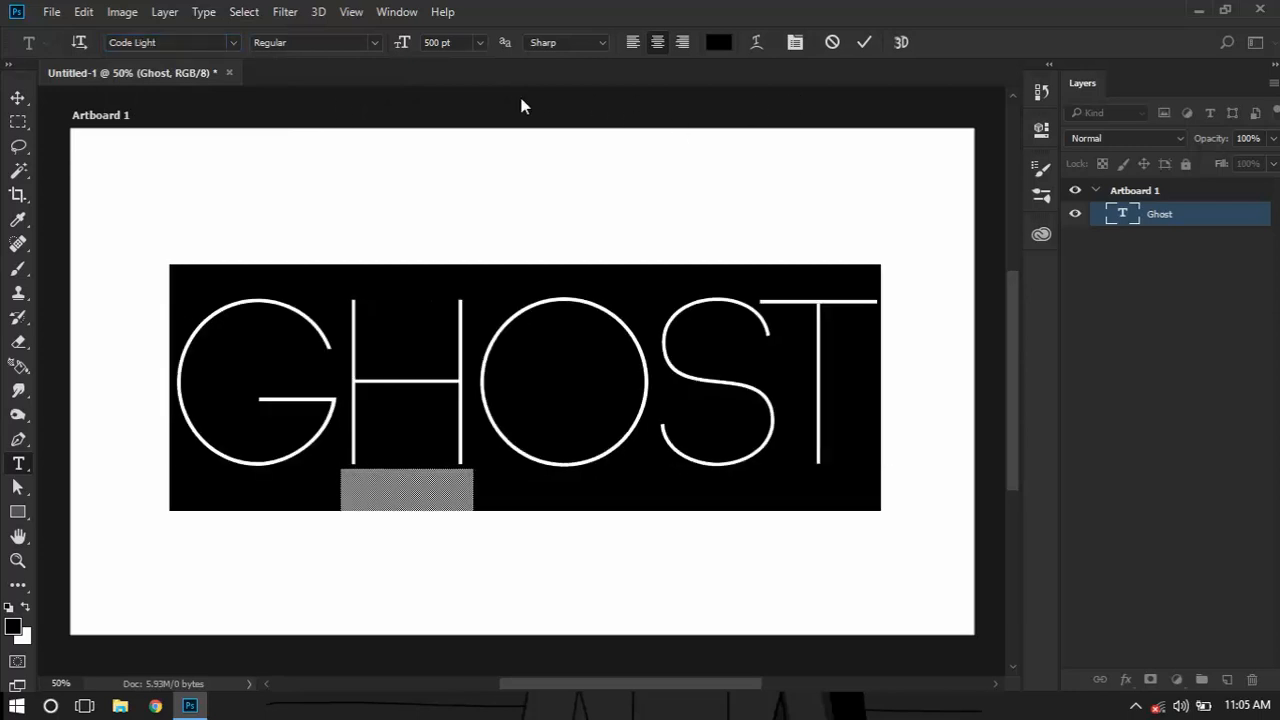
click(864, 43)
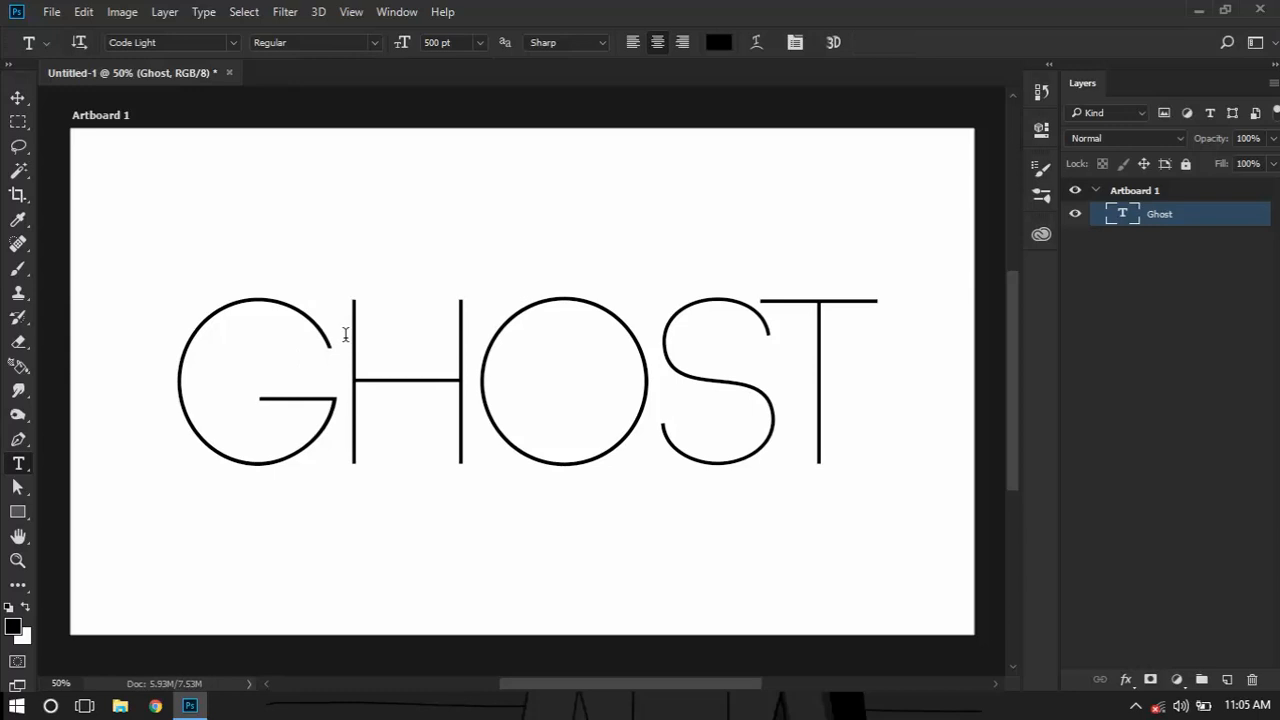
Revert the document in its history to the Align Horizontal Centers state, undoing the font change
click(344, 332)
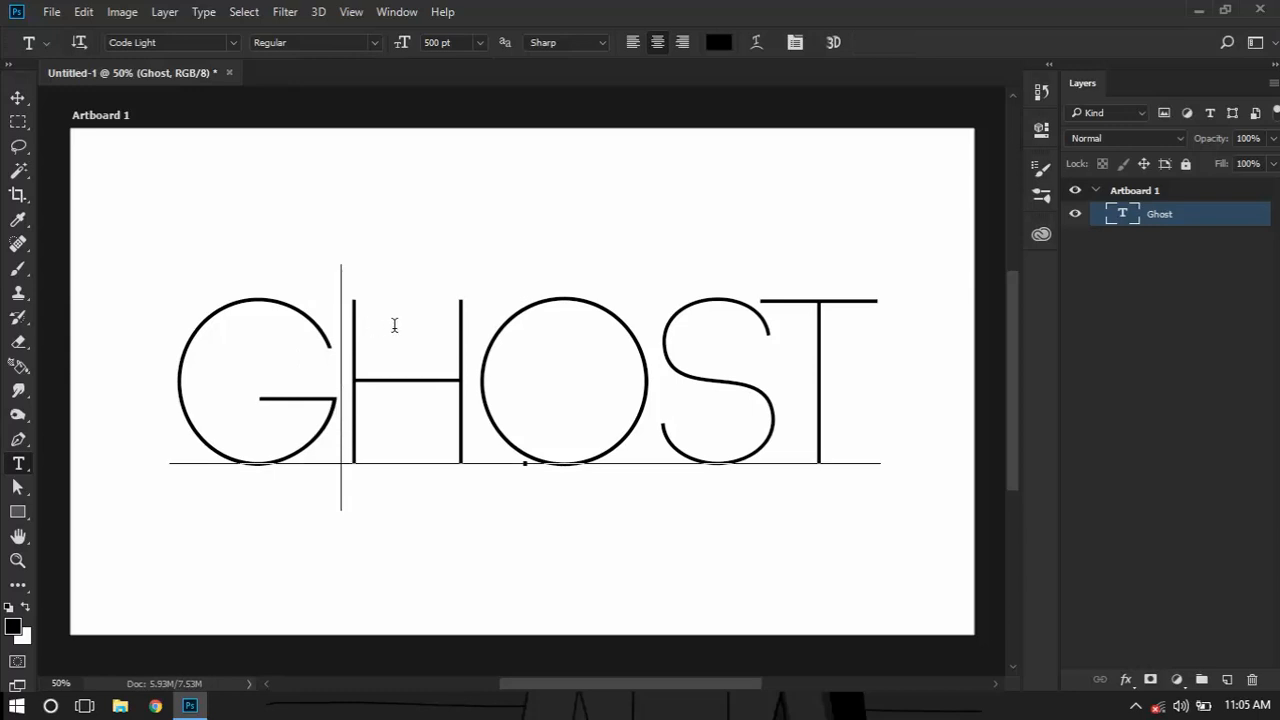
click(838, 44)
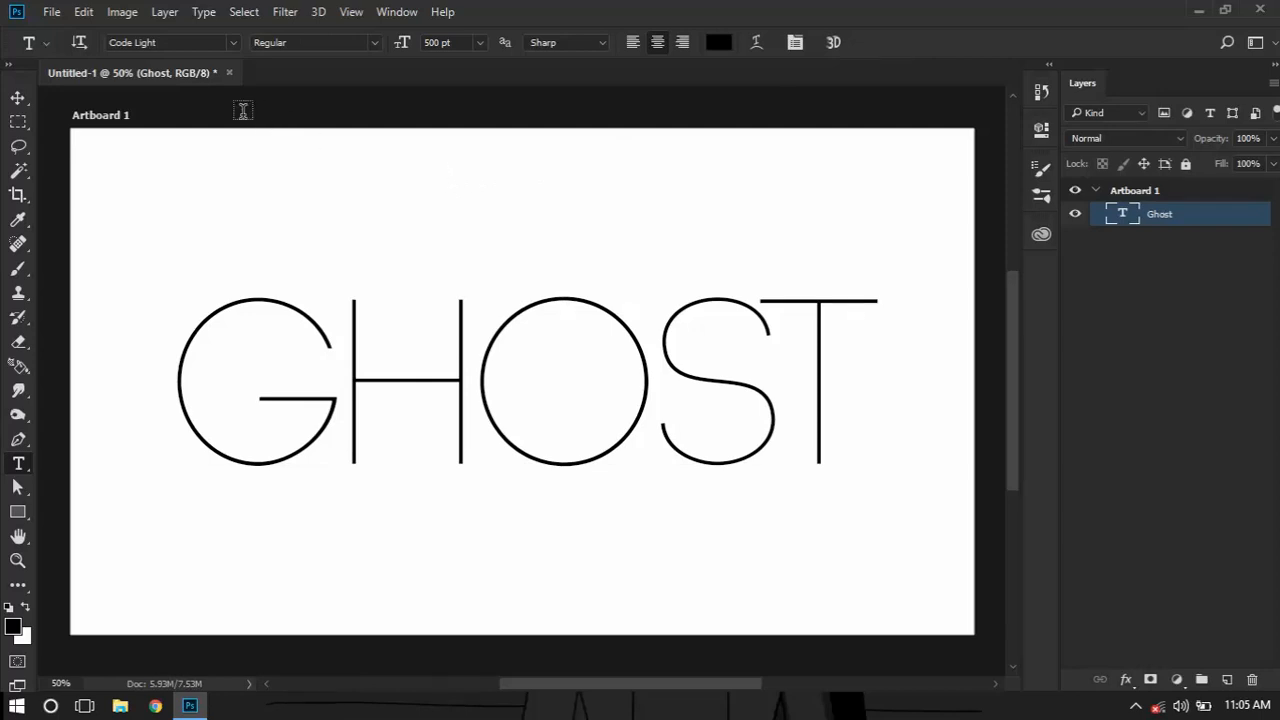
click(1041, 92)
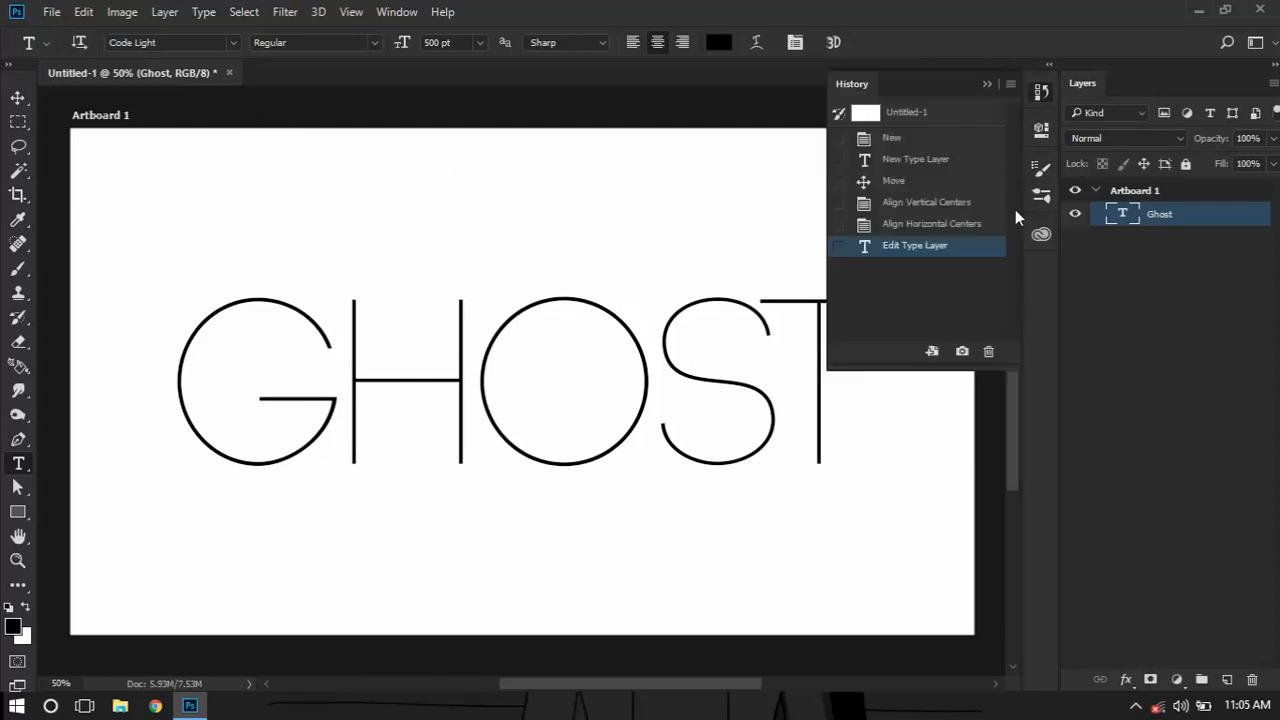
click(926, 222)
click(1041, 92)
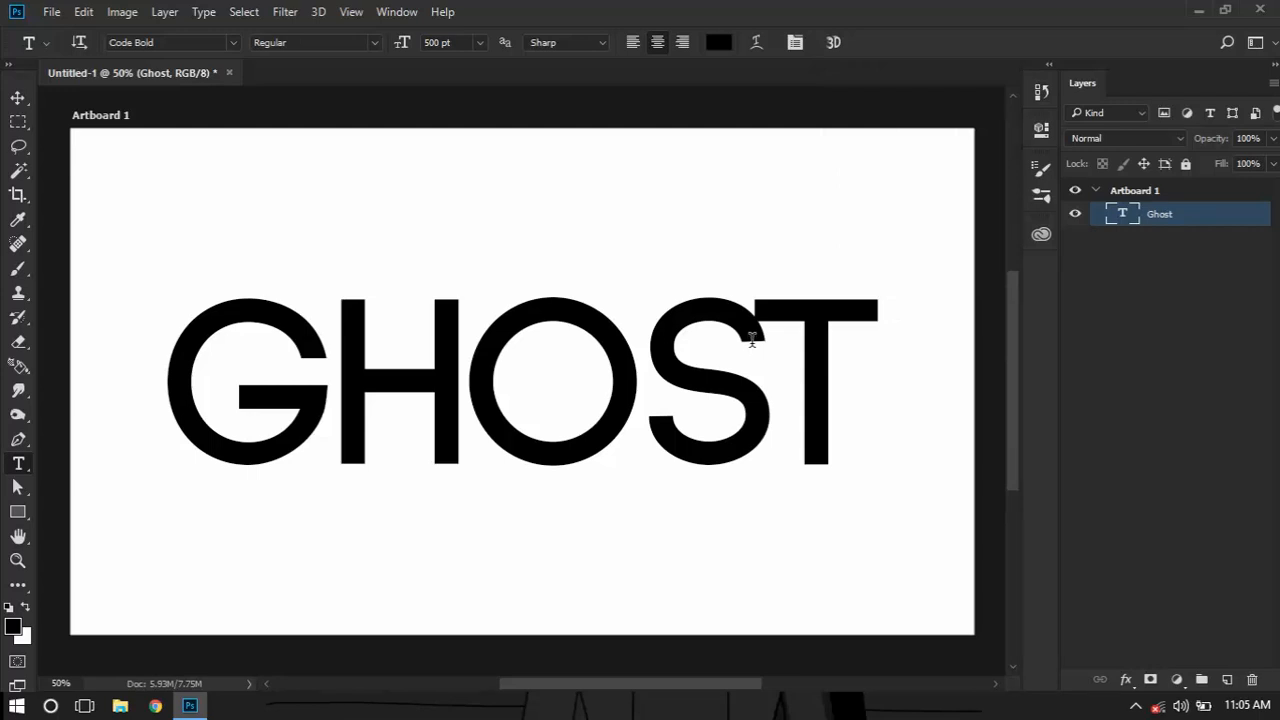
Add a separate text "dafont" above the Ghost text and set its size to 72 pt
click(185, 153)
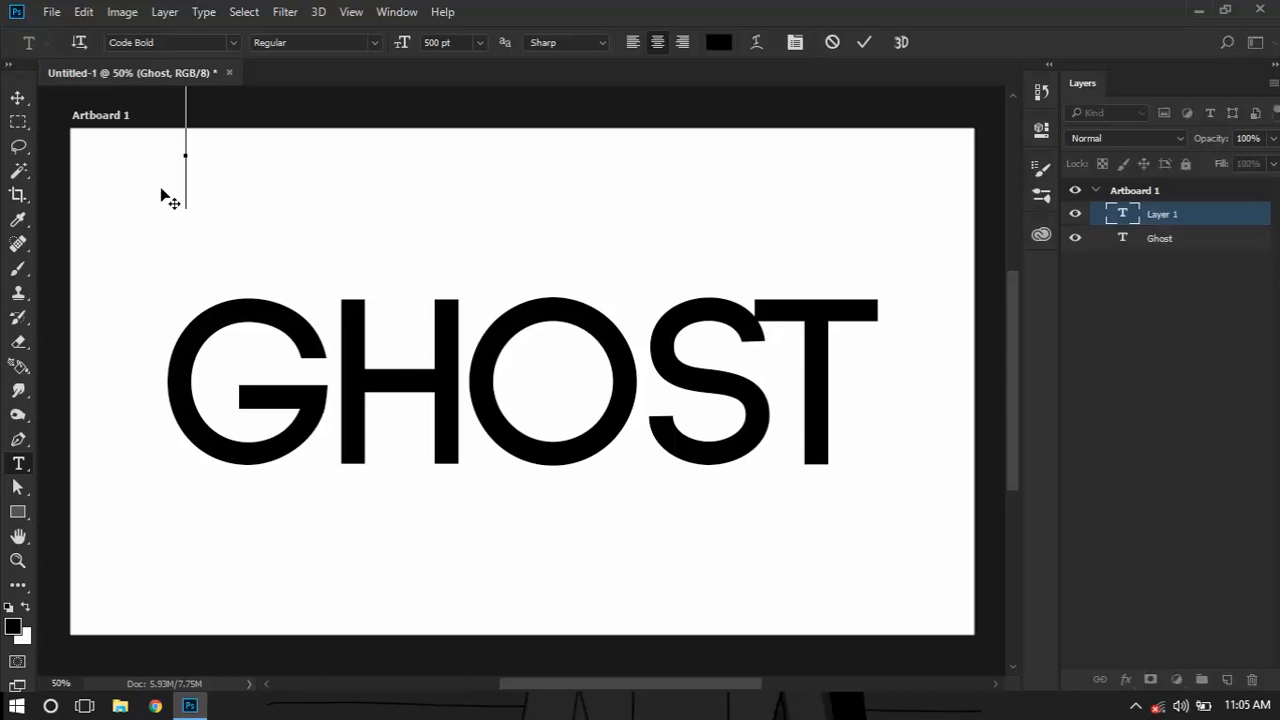
text(DA)
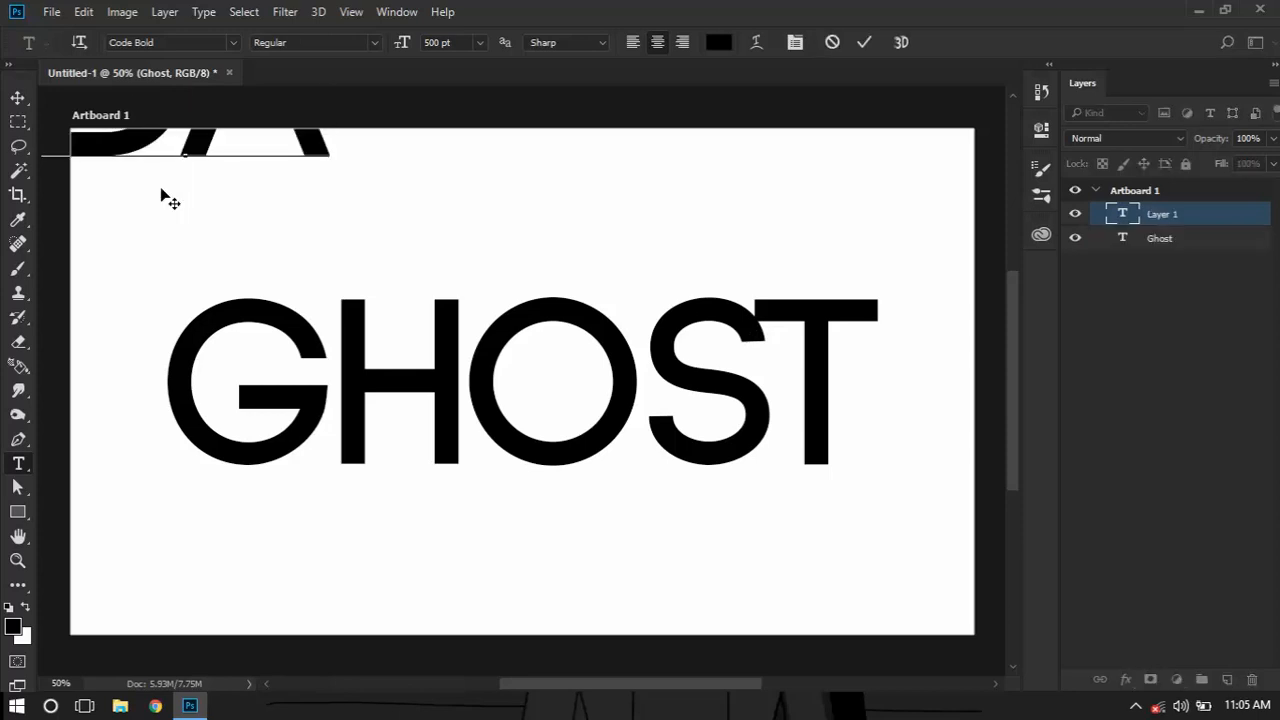
text(FONT)
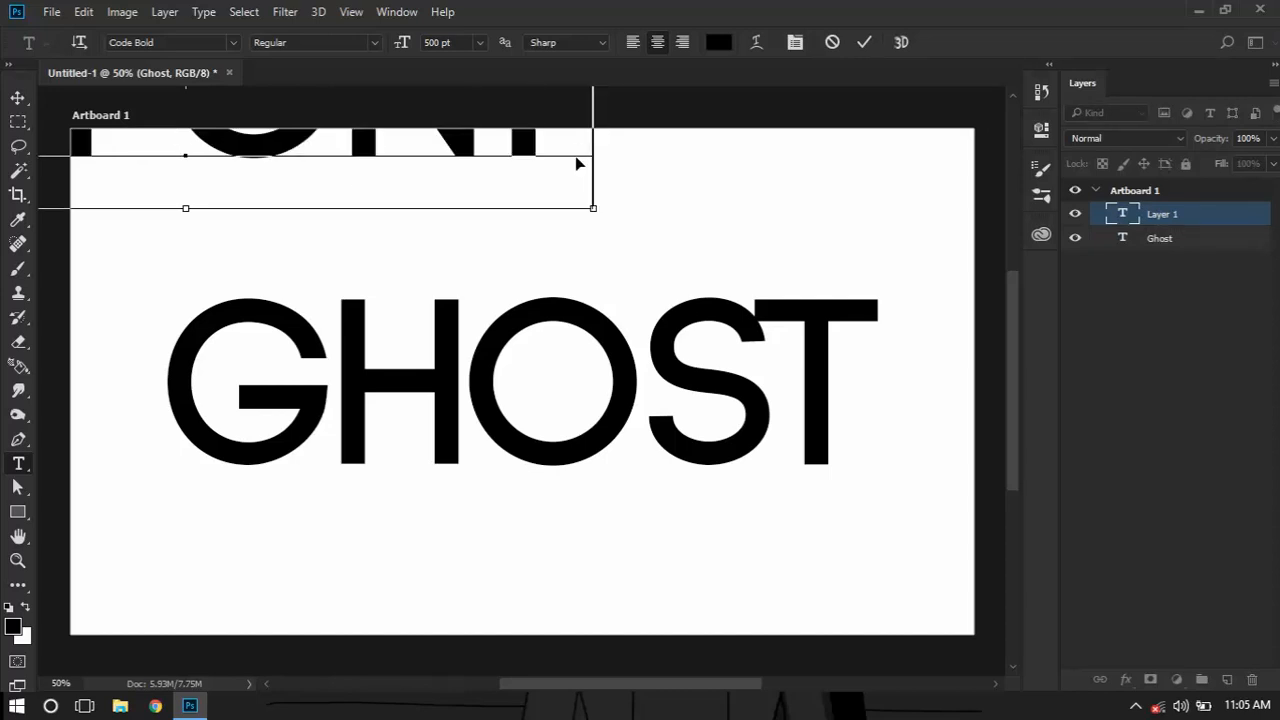
key(ctrl+a)
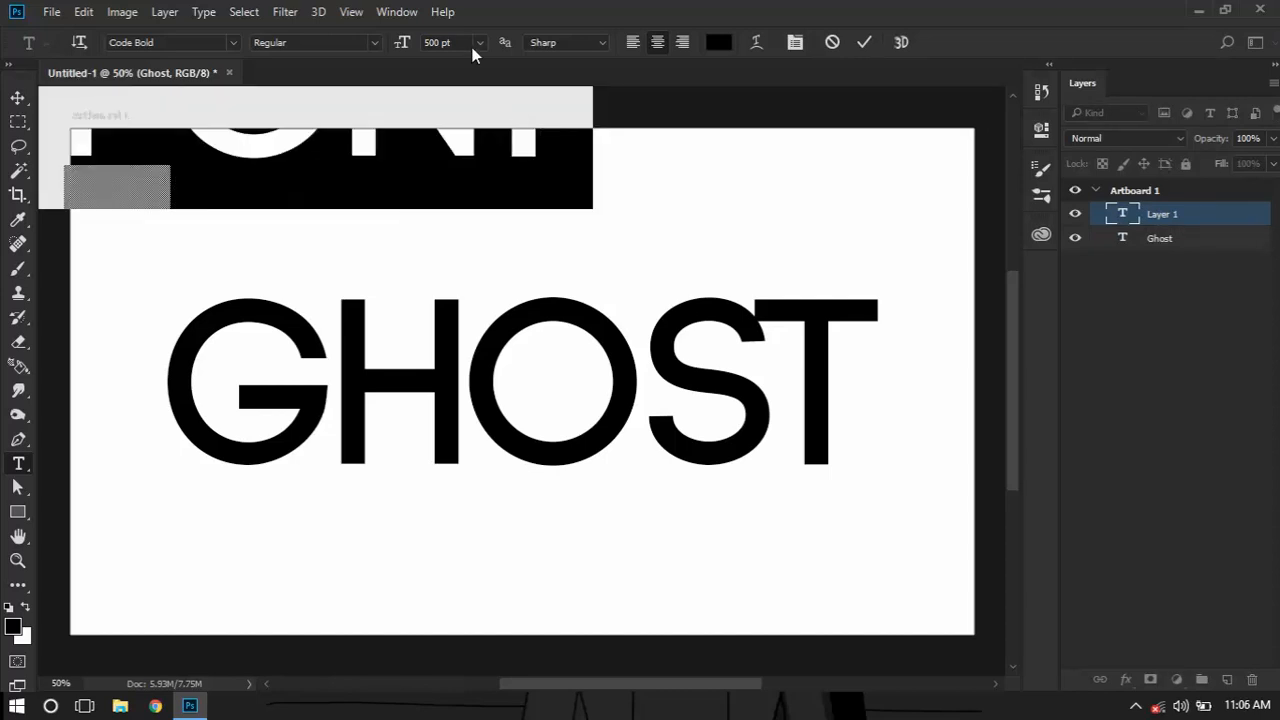
click(479, 42)
click(466, 378)
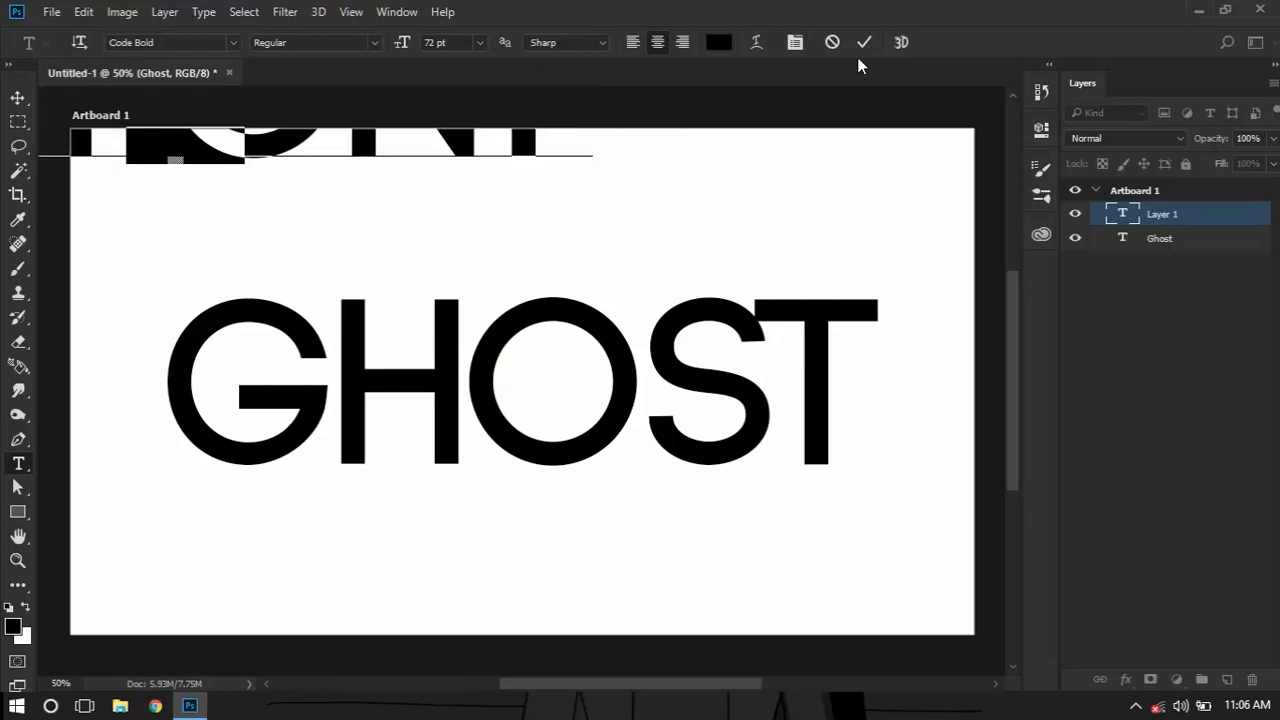
key(ctrl+Return)
Move the dafont text down and right above the Ghost text, and delete its layer
key(v)
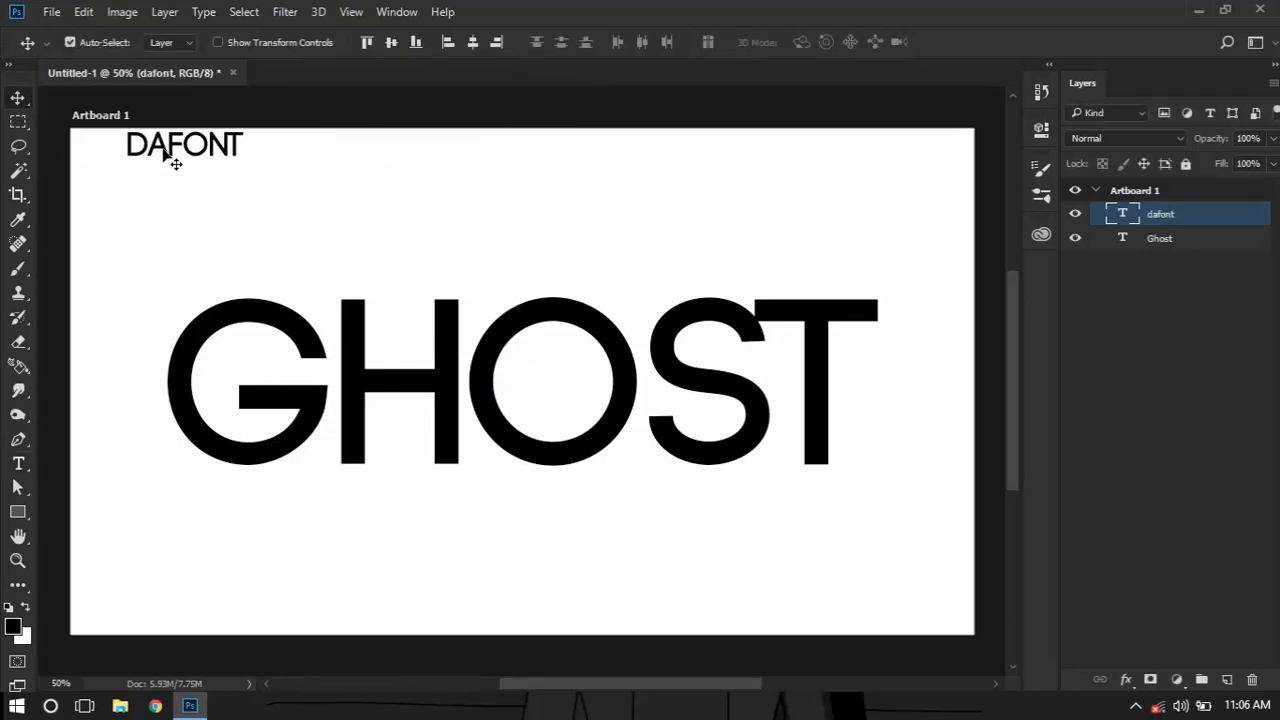
drag(168, 155, 265, 198)
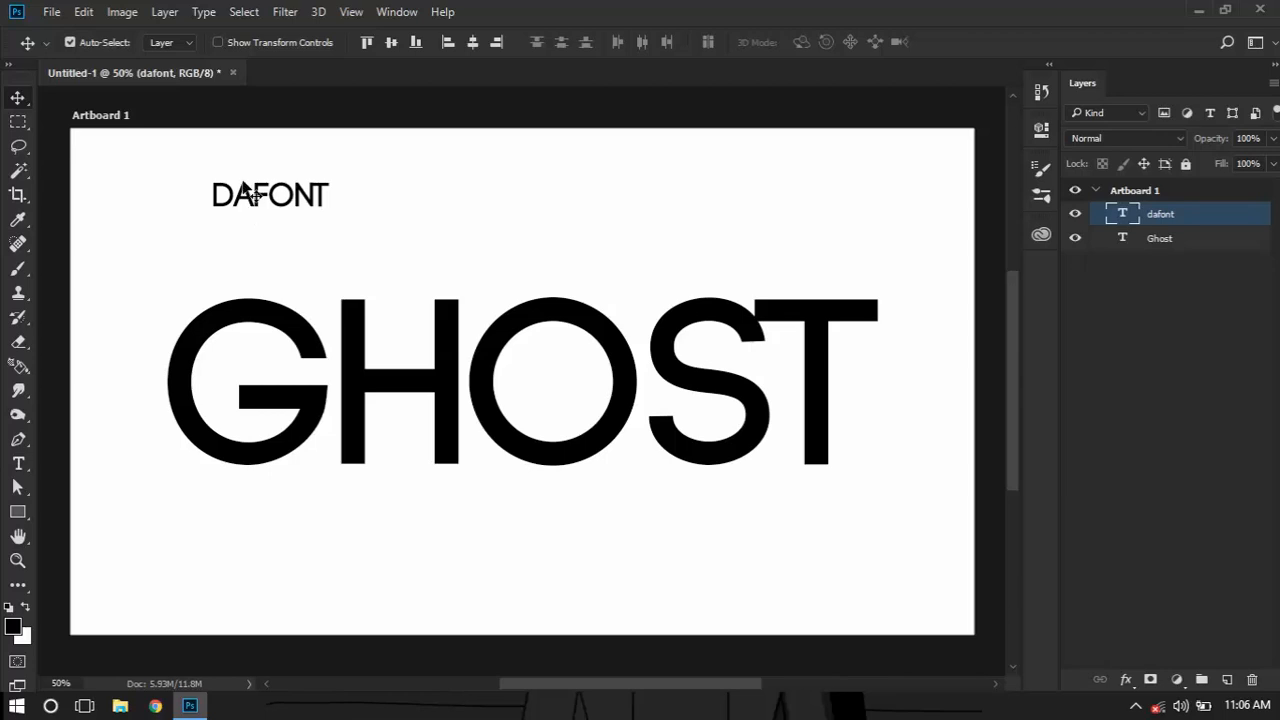
key(Delete)
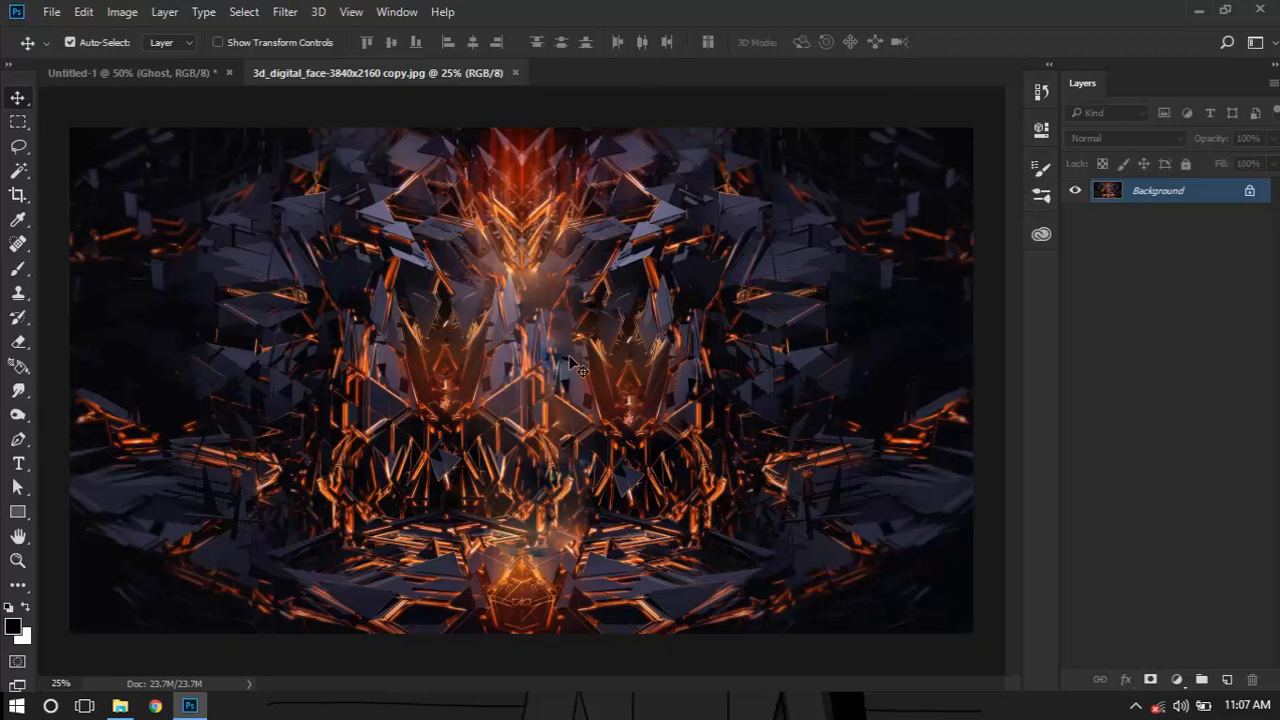
Convert the 3d_digital_face image's locked Background to a normal layer and shift it within its canvas
drag(584, 363, 503, 152)
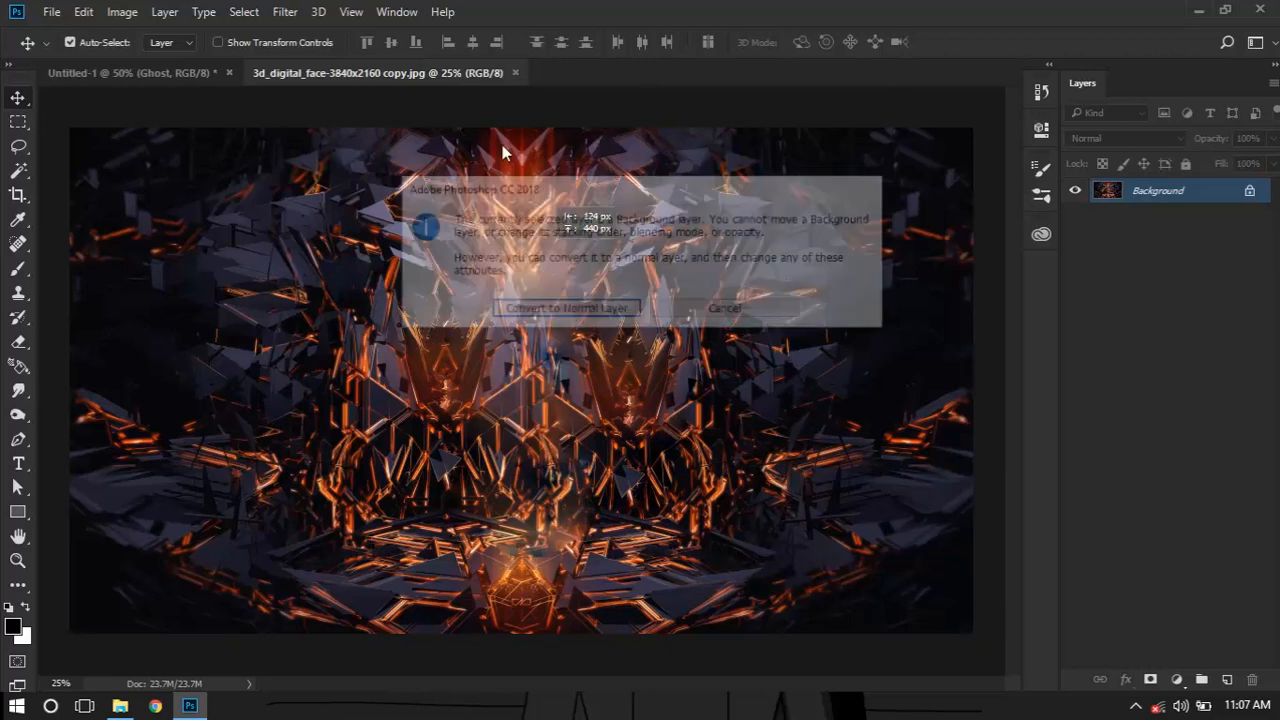
click(545, 311)
drag(469, 401, 440, 298)
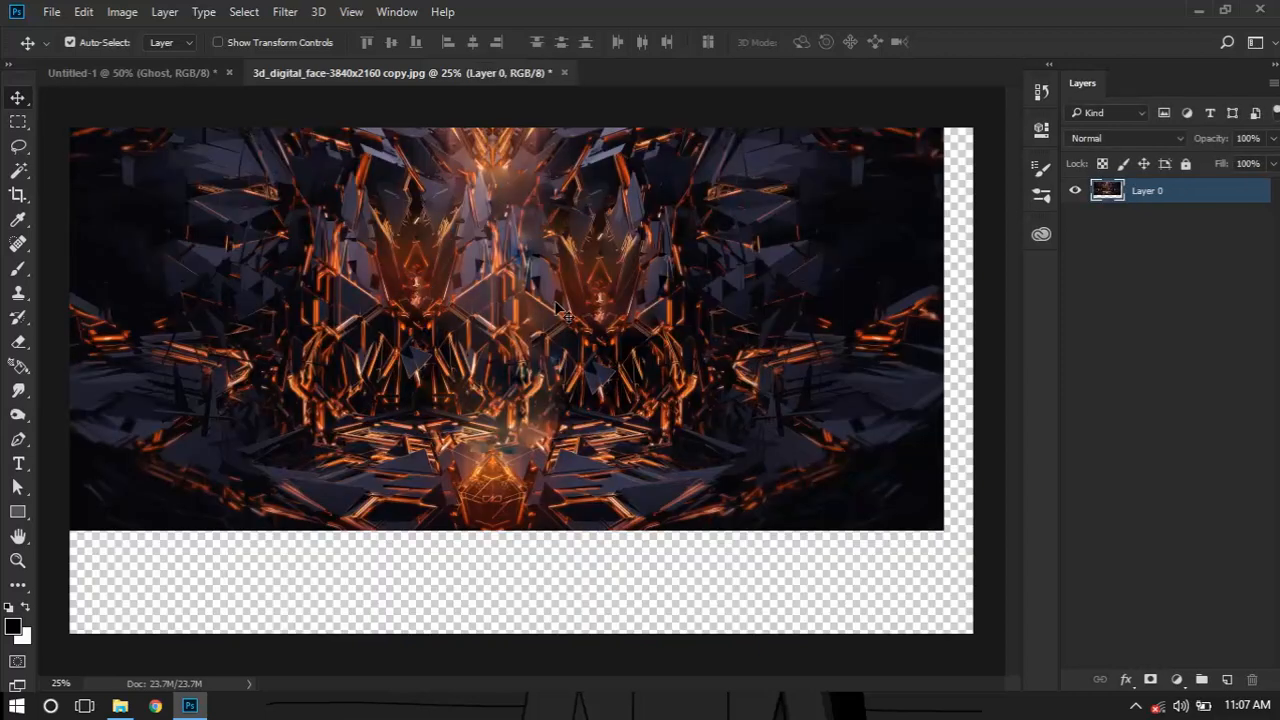
Copy the 3d_digital_face image layer into the Untitled-1 document above the Ghost text and reposition it to cover the artboard
drag(562, 313, 273, 97)
click(188, 74)
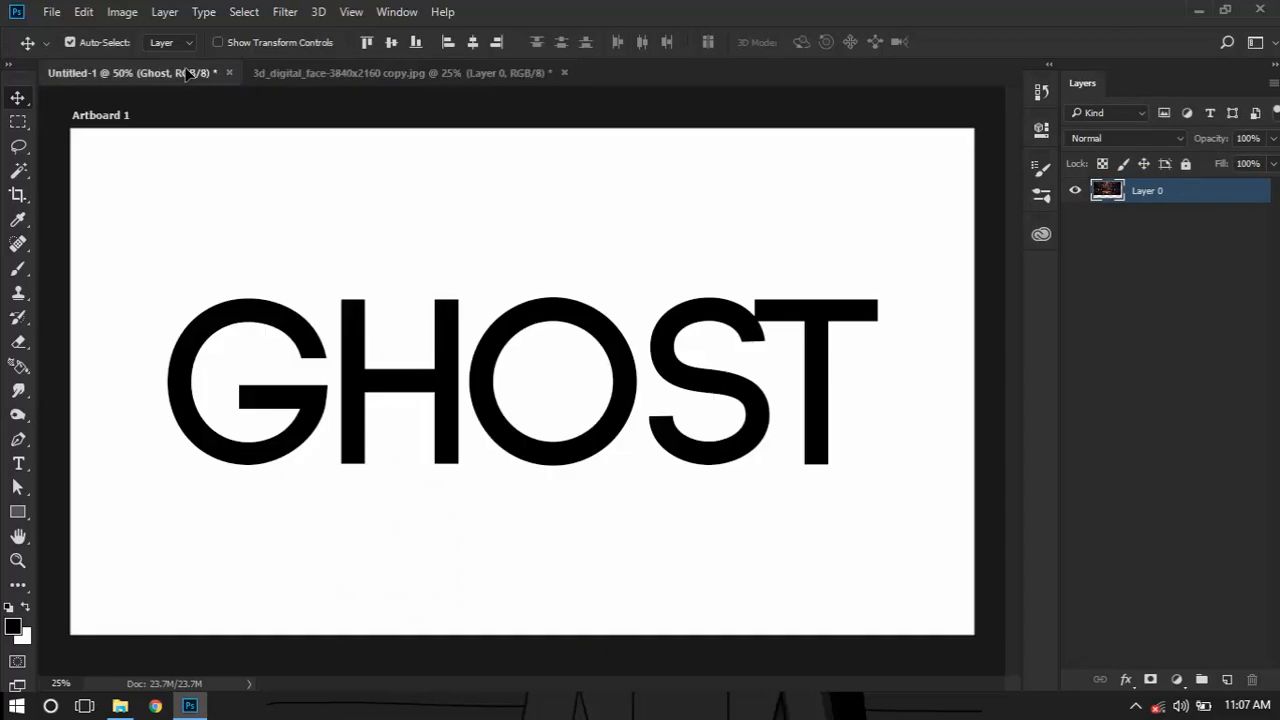
drag(188, 74, 484, 404)
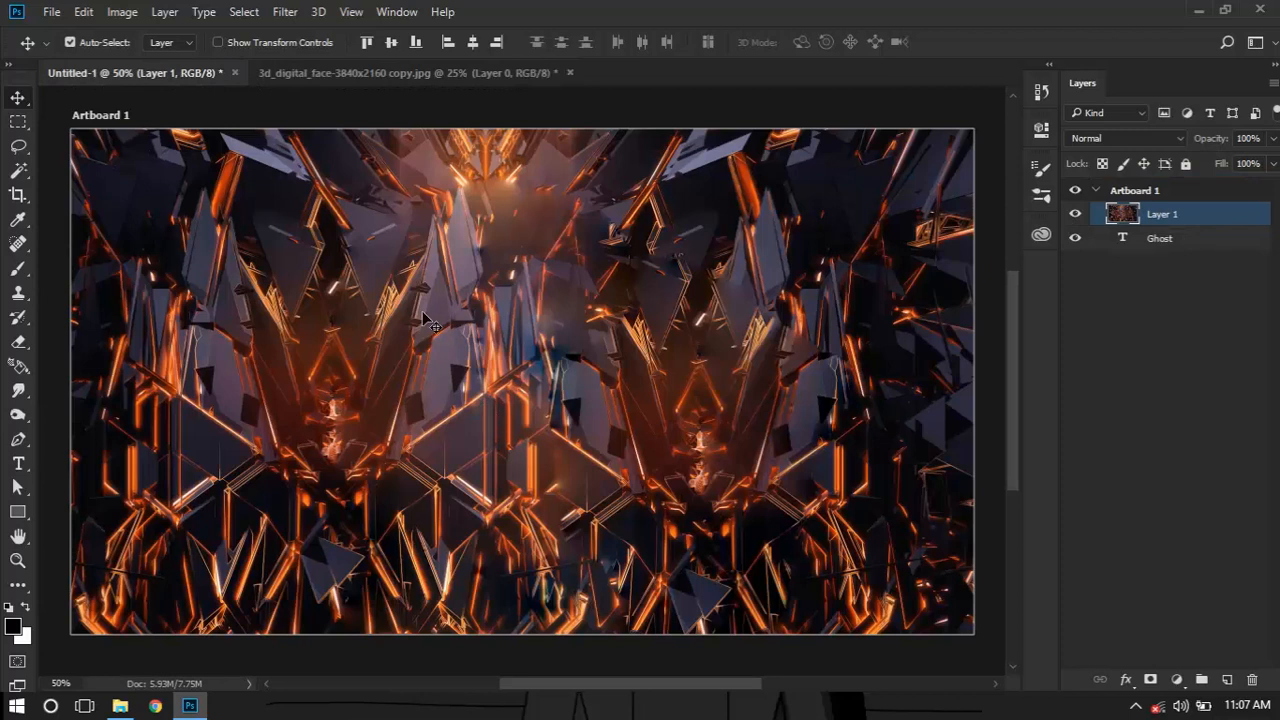
drag(395, 259, 622, 506)
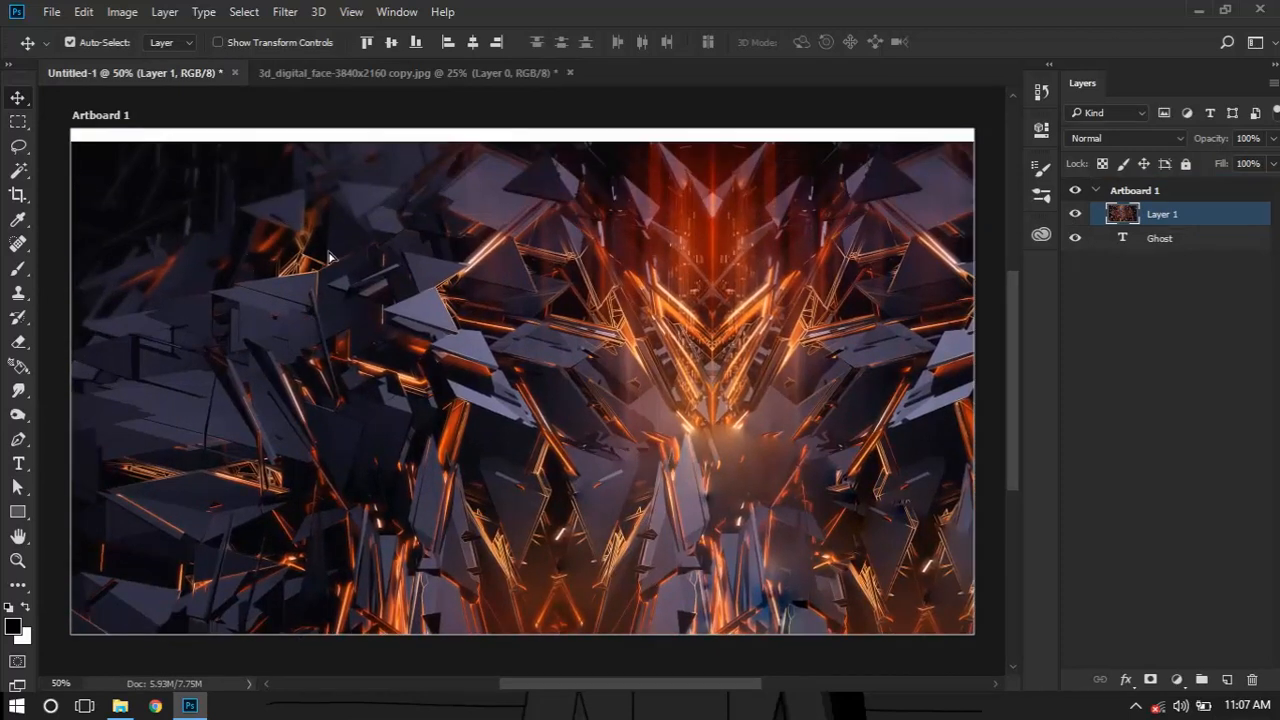
drag(330, 258, 346, 234)
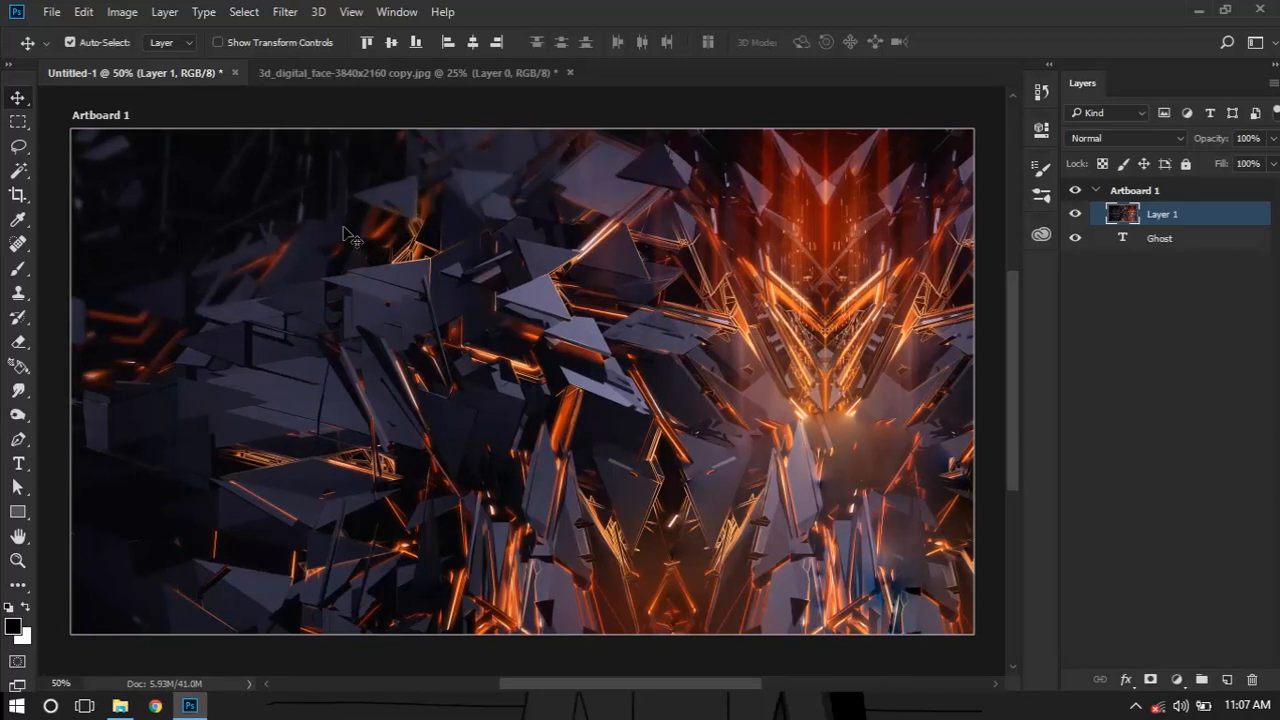
Scale the face image layer to about 54% and align its upper-left corner with the artboard's so the image covers it
key(ctrl)
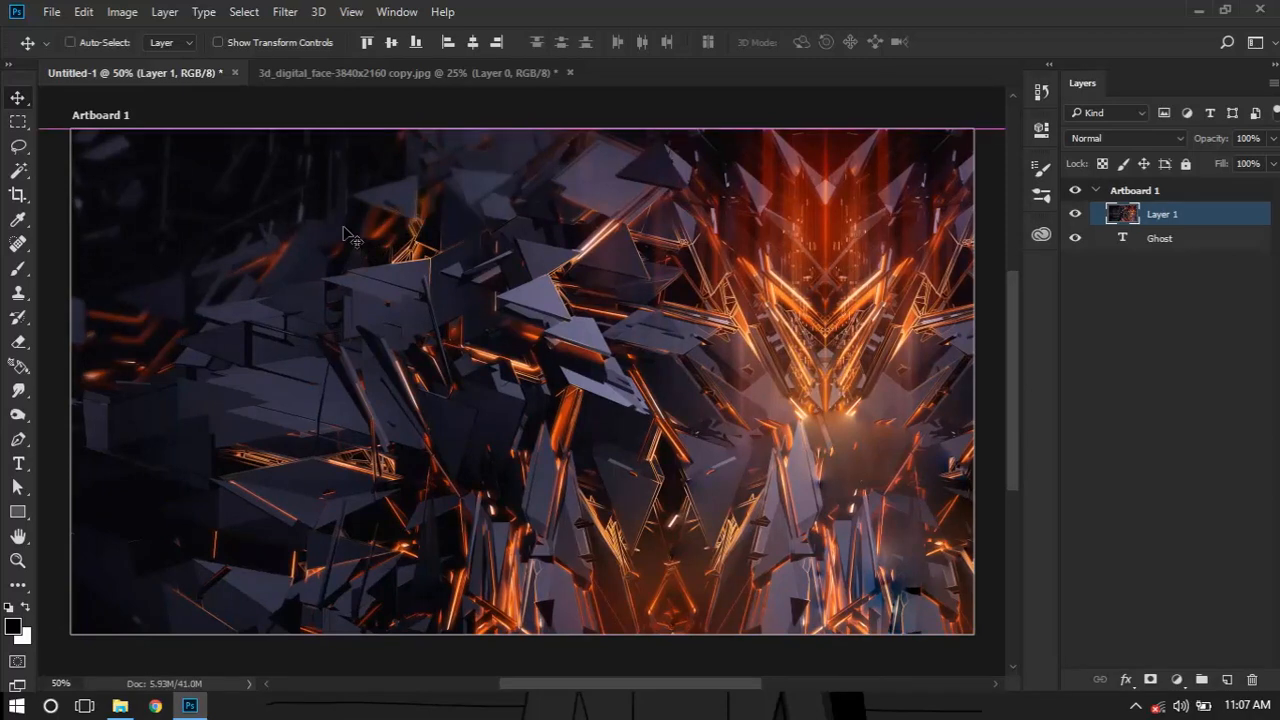
key(ctrl+t)
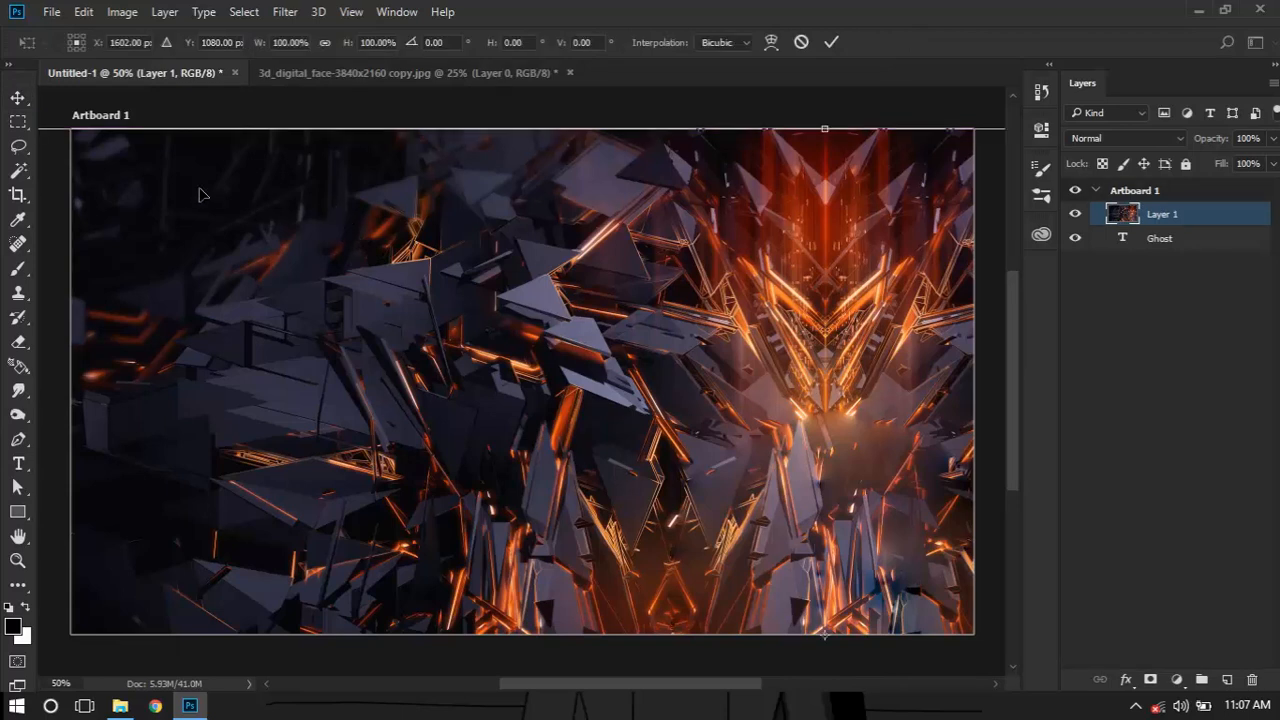
key(ctrl+minus)
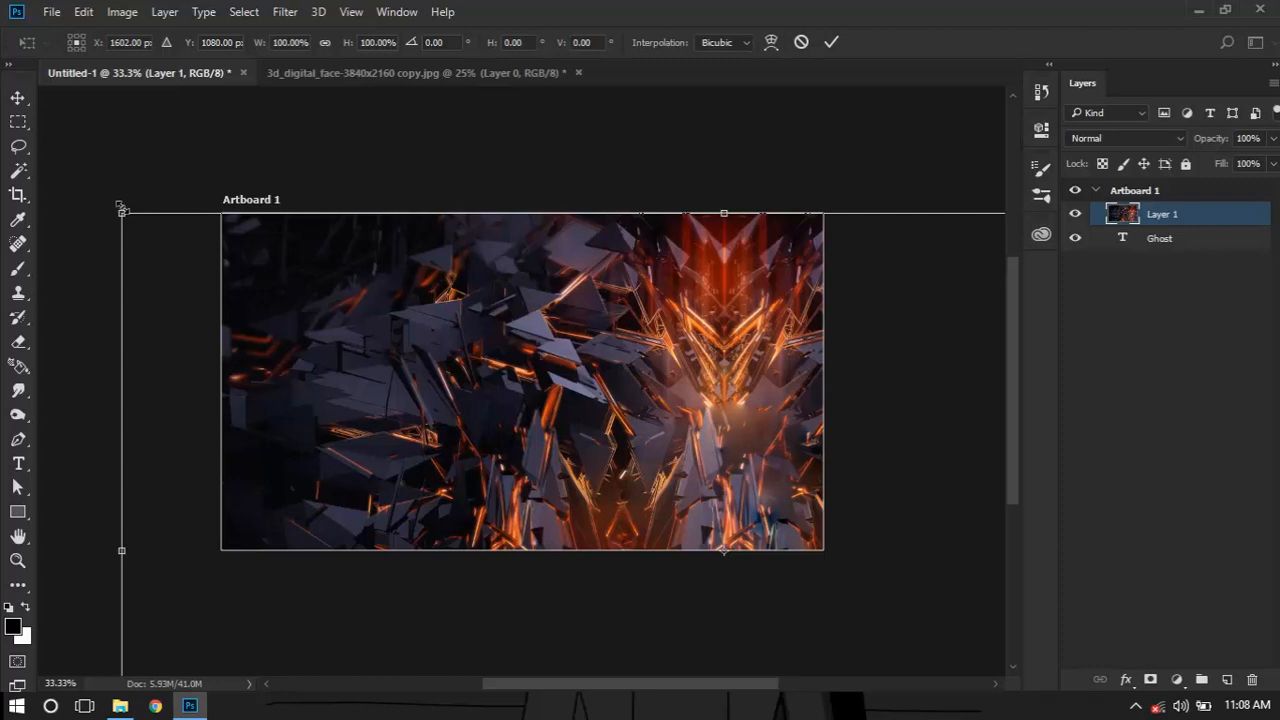
drag(121, 211, 399, 366)
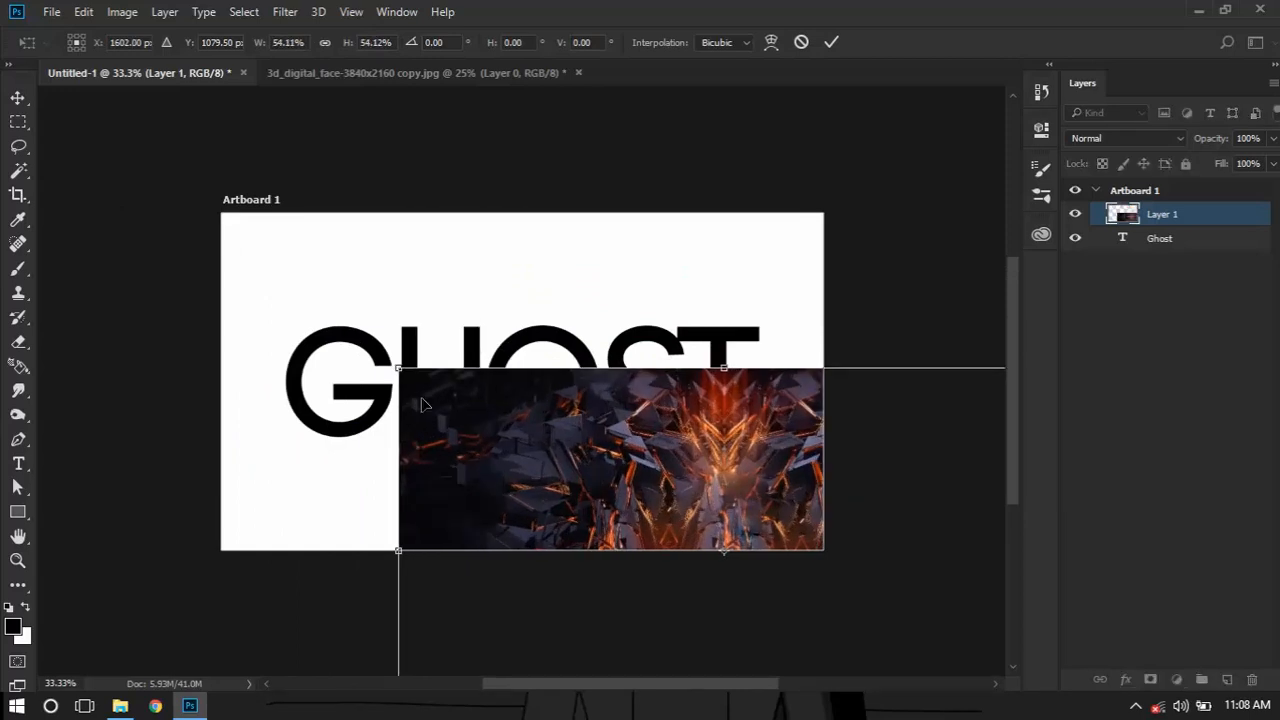
drag(468, 397, 320, 289)
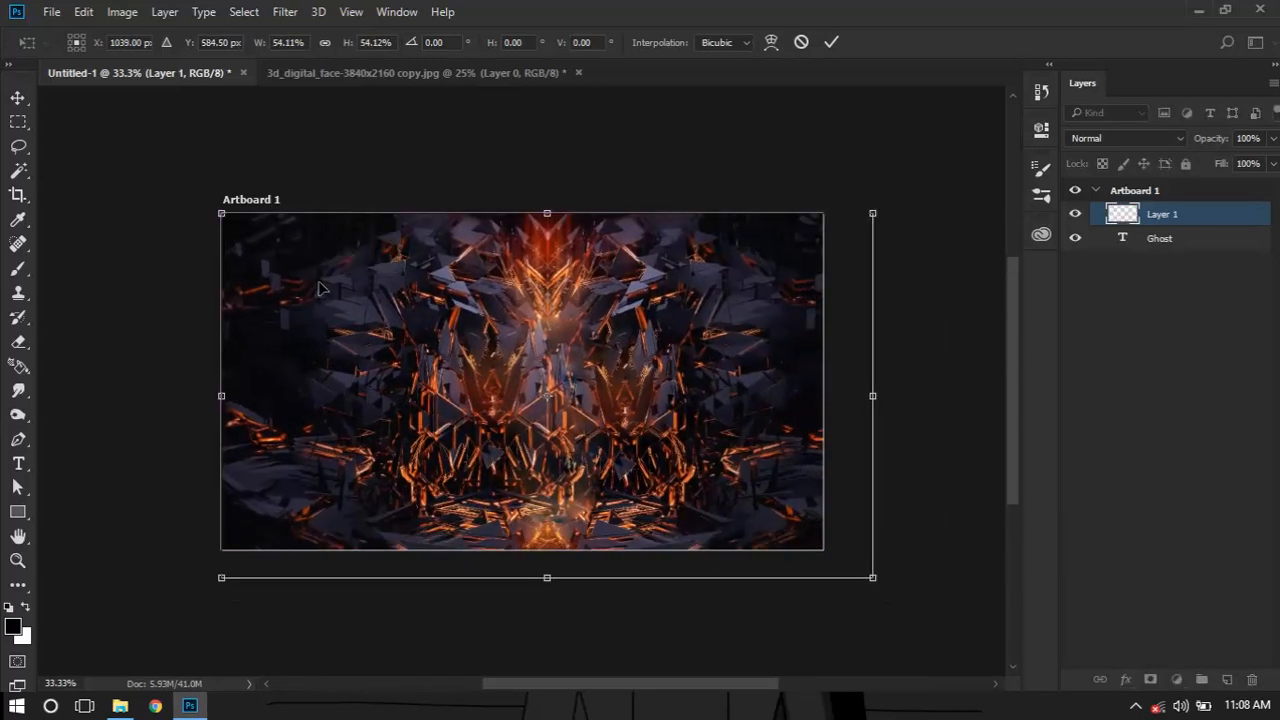
click(833, 42)
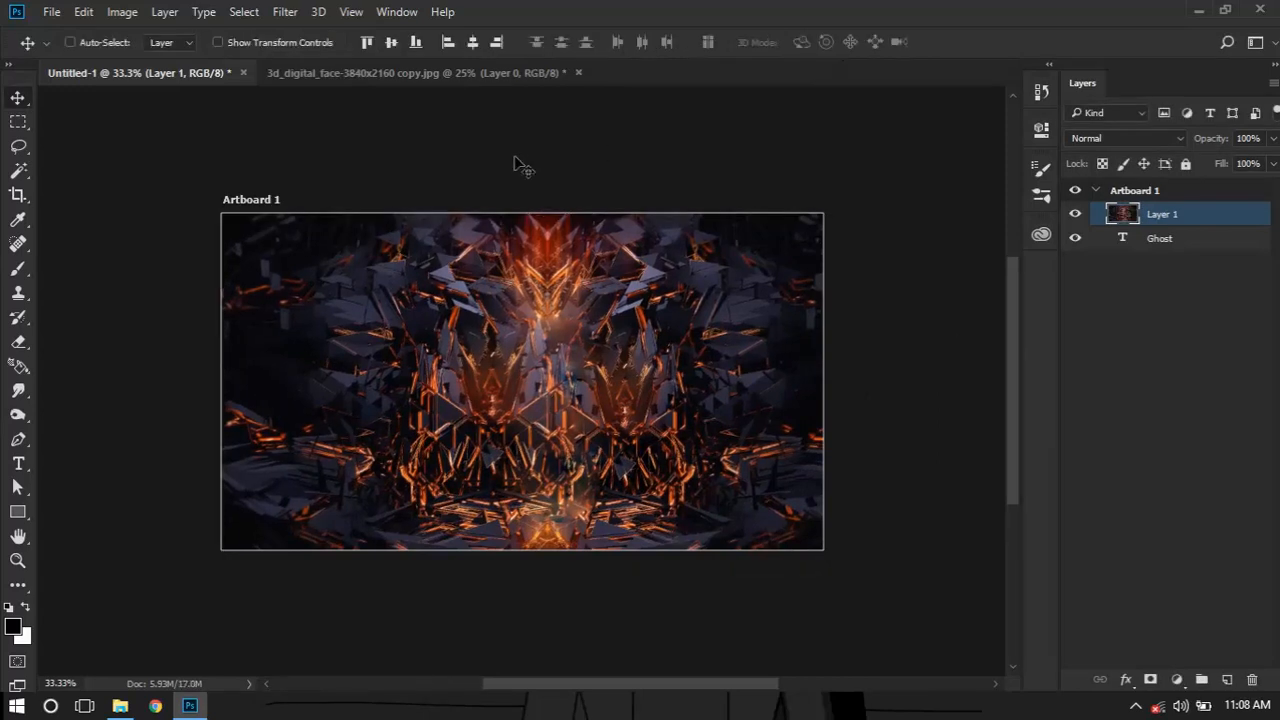
key(ctrl+0)
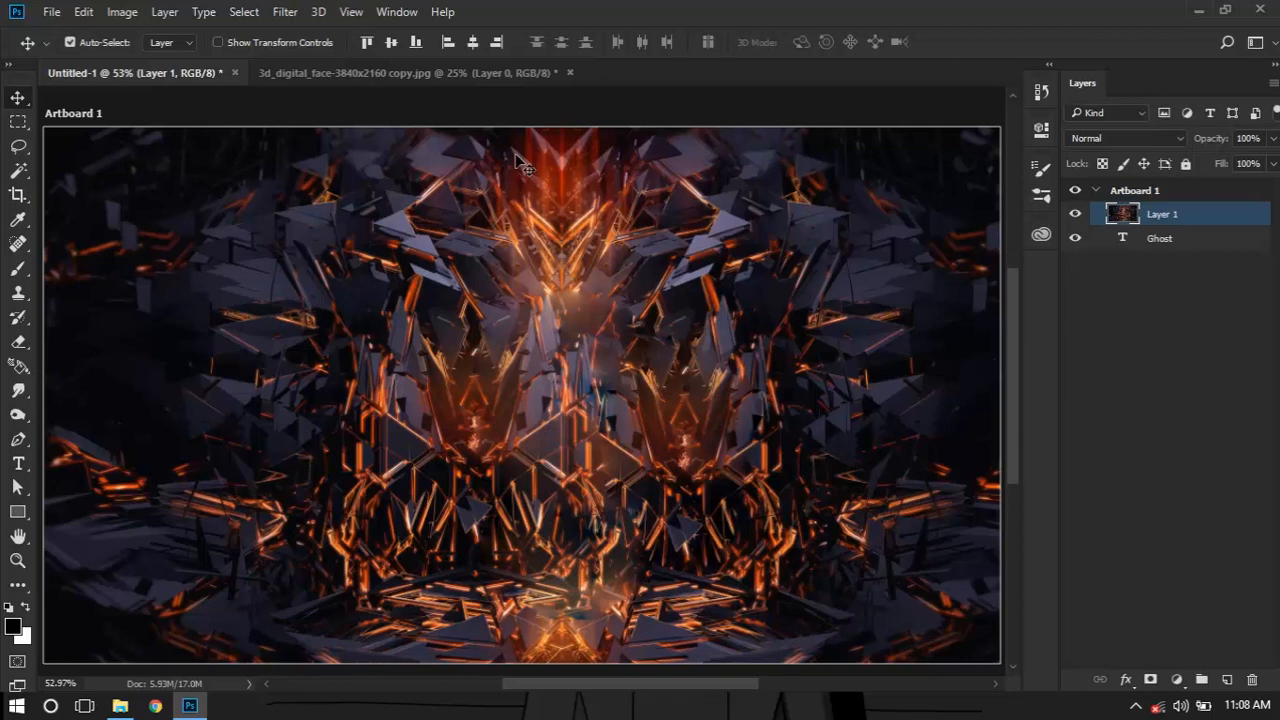
Clip the face image layer to the Ghost text with a clipping mask and group the two layers
right_click(1160, 216)
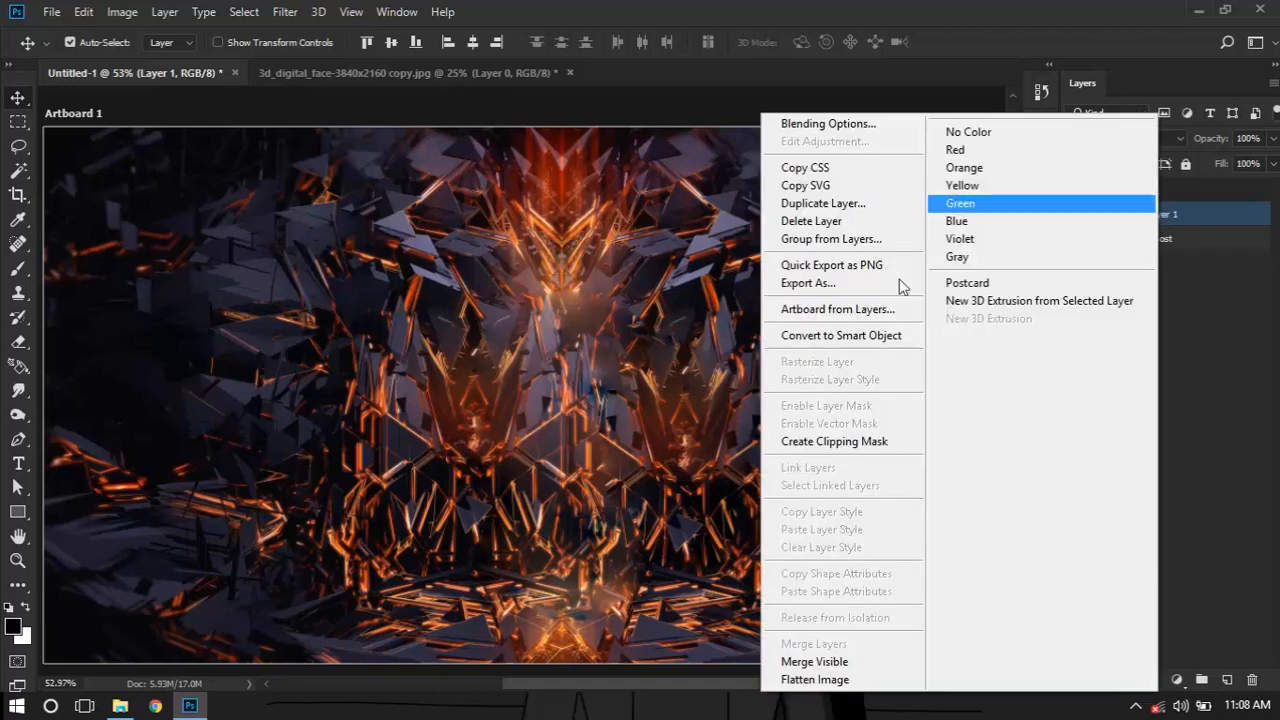
click(880, 443)
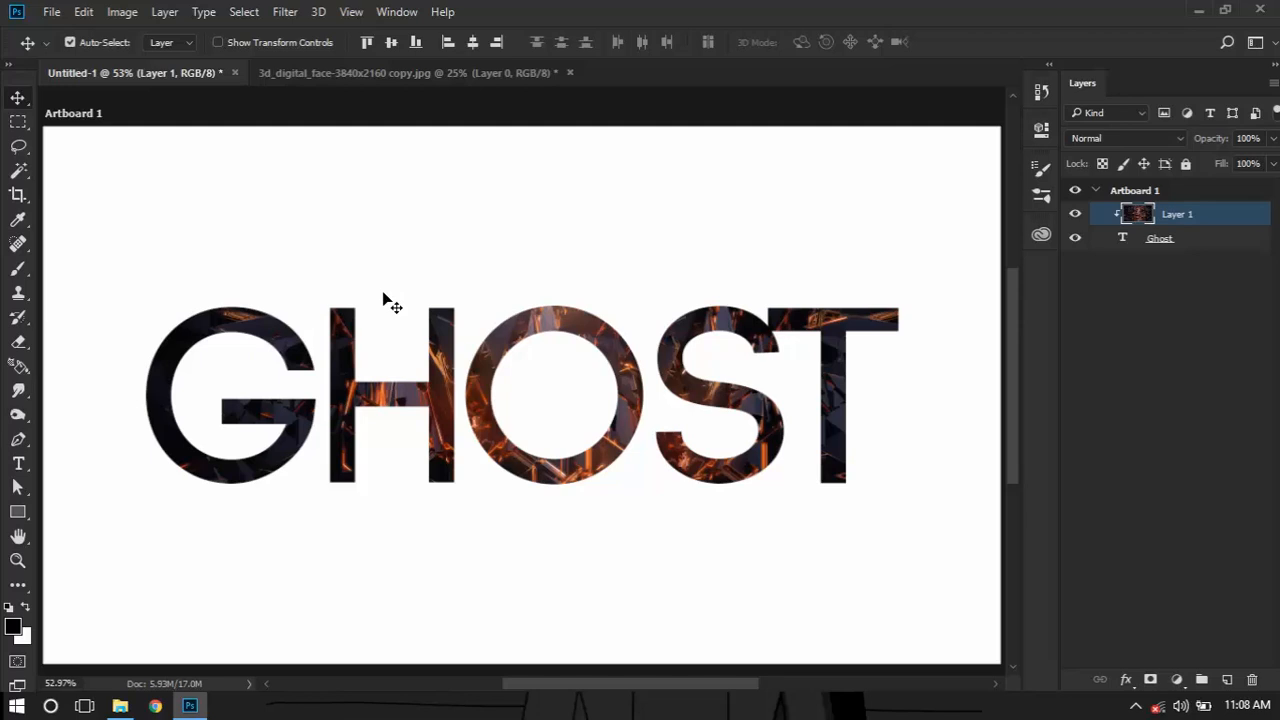
click(1215, 241)
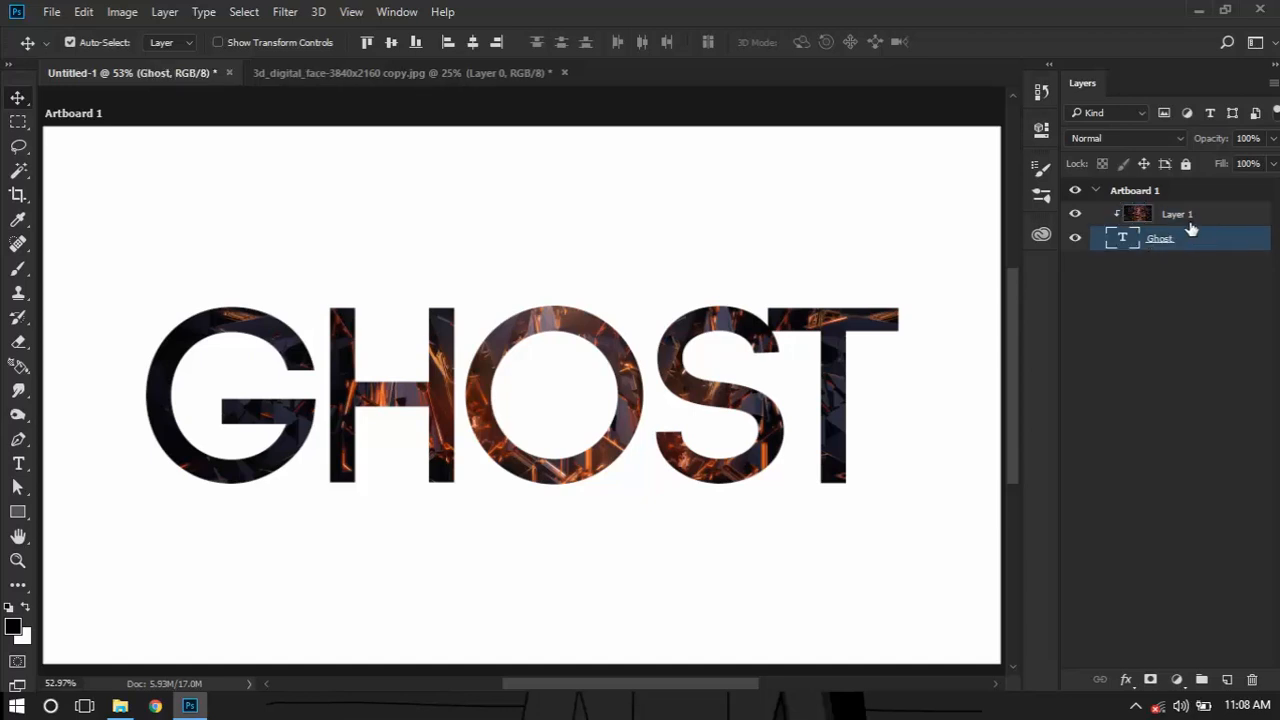
key(ctrl)
ctrl+click(1190, 215)
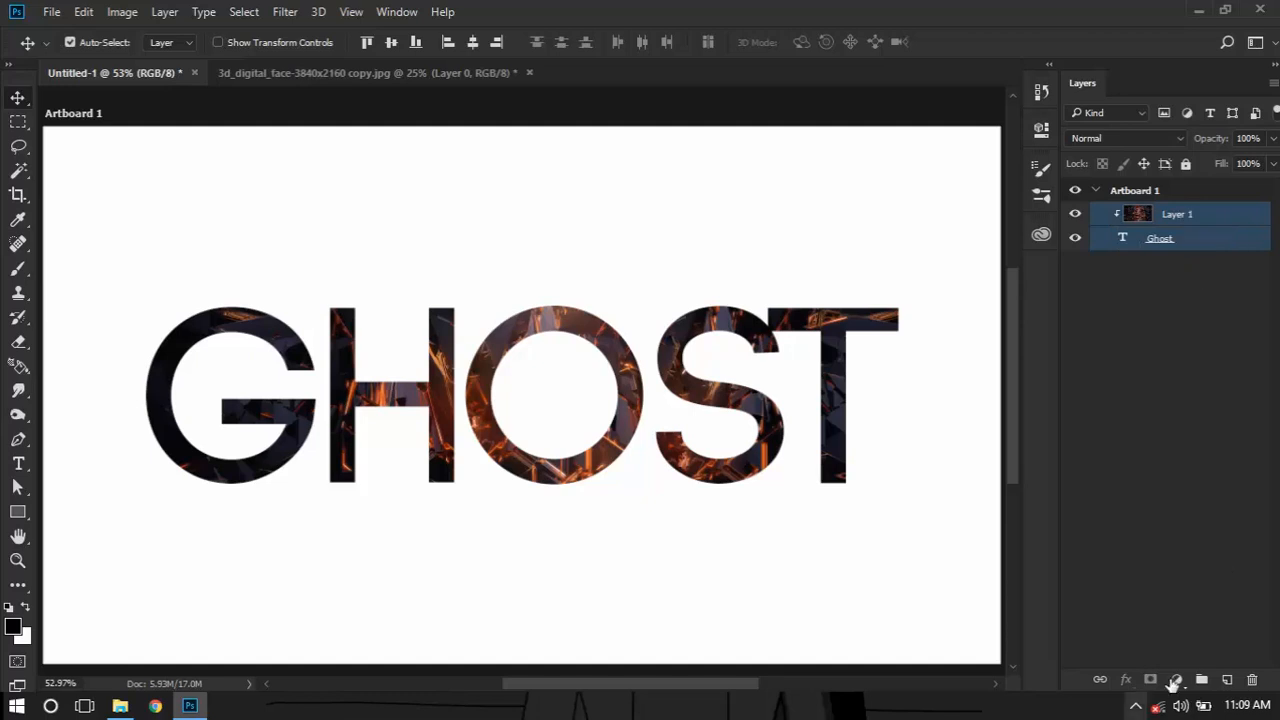
click(1202, 680)
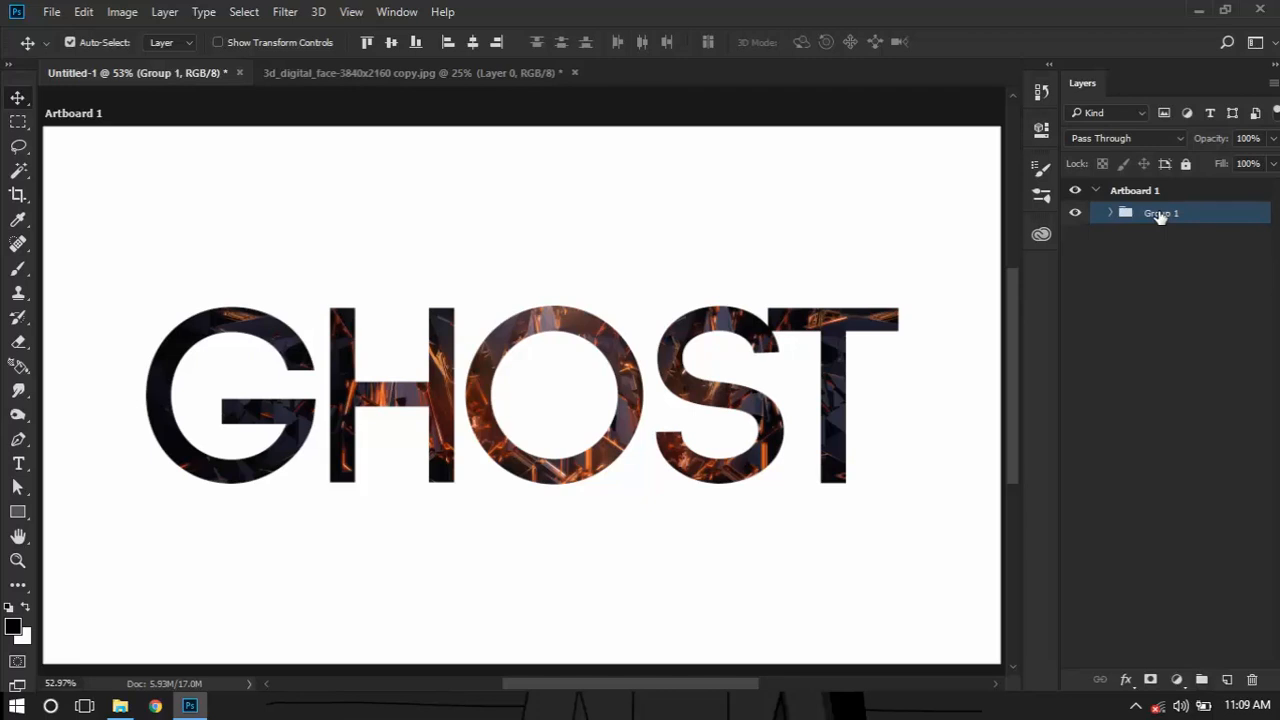
Rename the new layer group as Text
double_click(1160, 215)
text(Text)
key(Return)
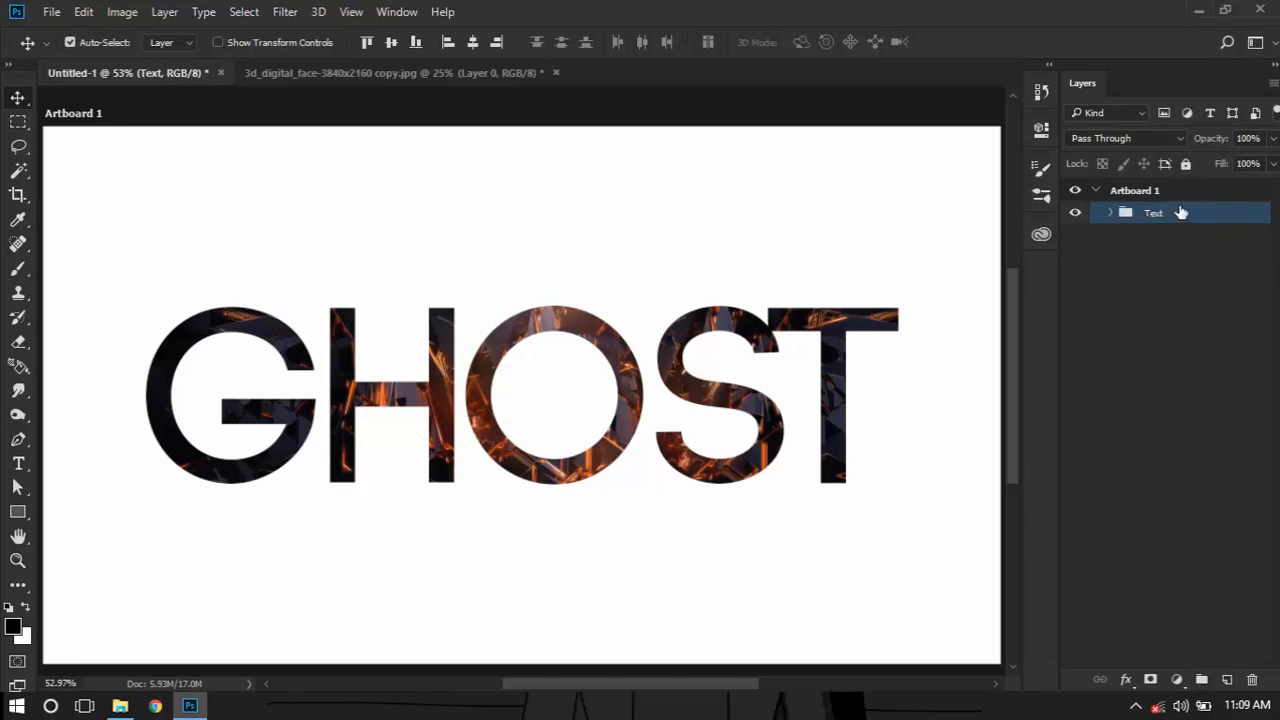
Add a Drop Shadow to the Text group with default settings: black, Multiply, 35% opacity, 90° angle, 3 px distance, 7 px size
right_click(1181, 212)
click(1089, 61)
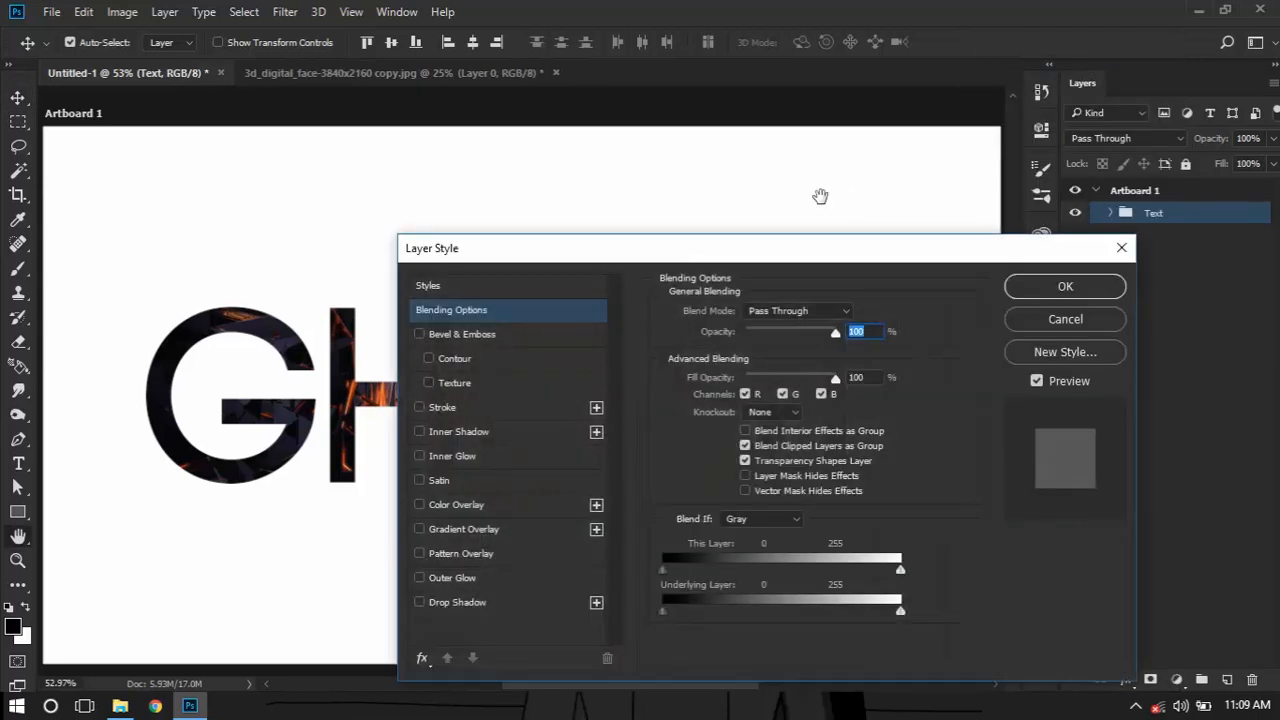
drag(810, 230, 958, 112)
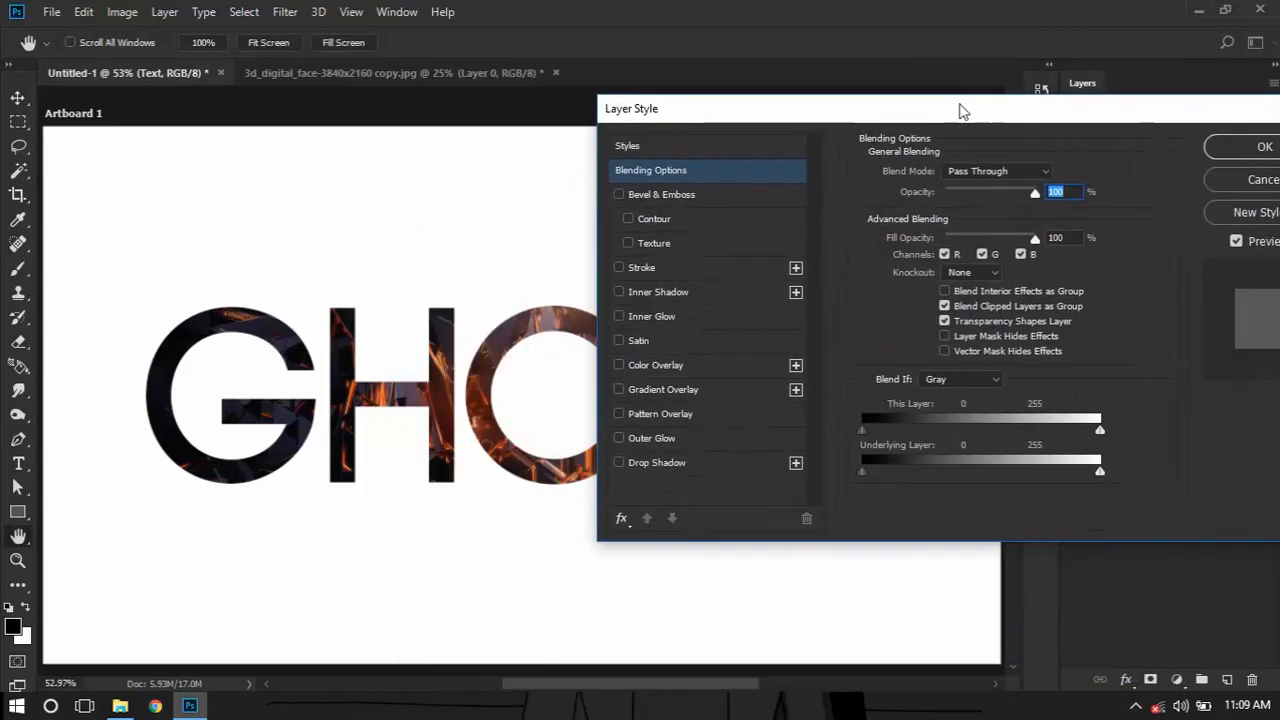
click(642, 462)
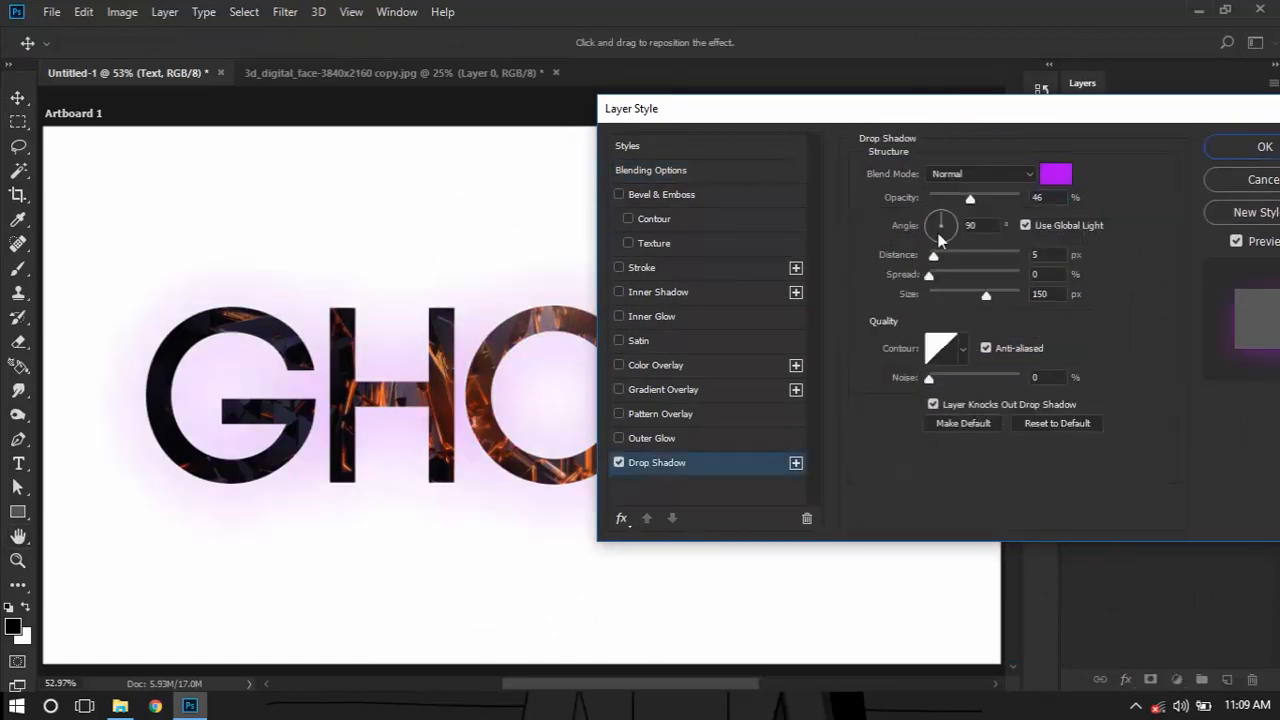
click(1054, 176)
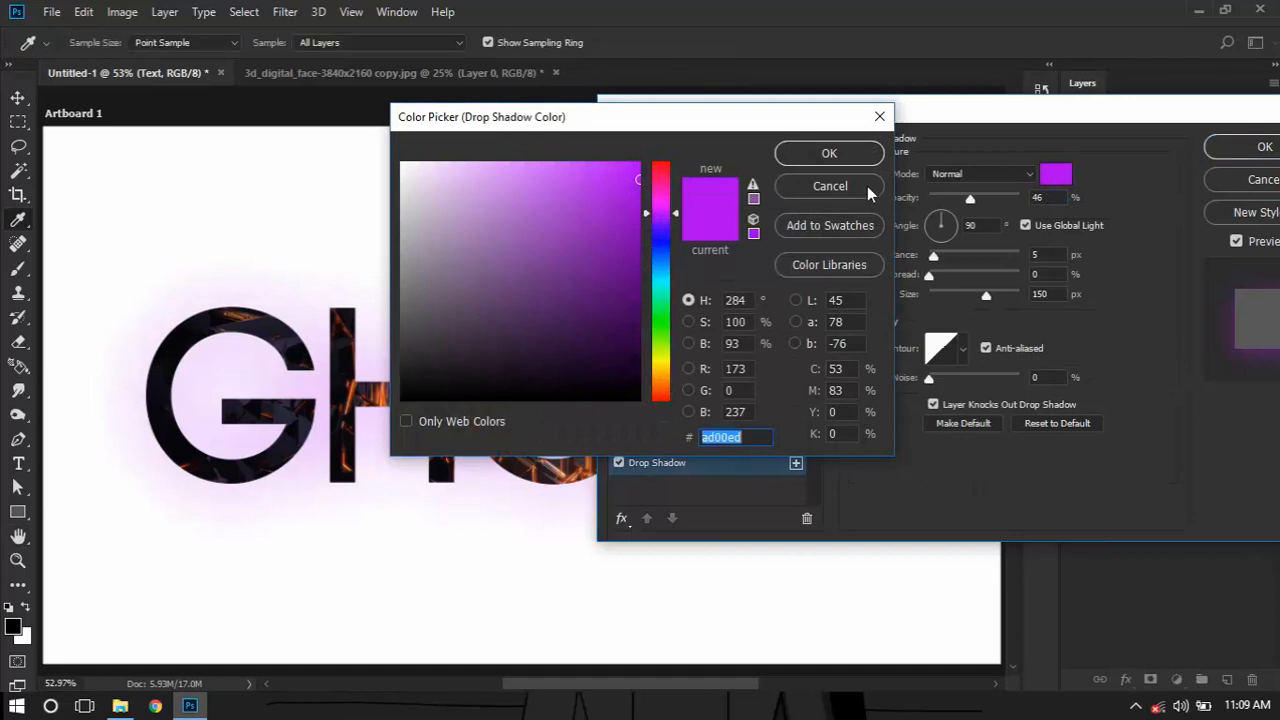
key(Escape)
click(1046, 419)
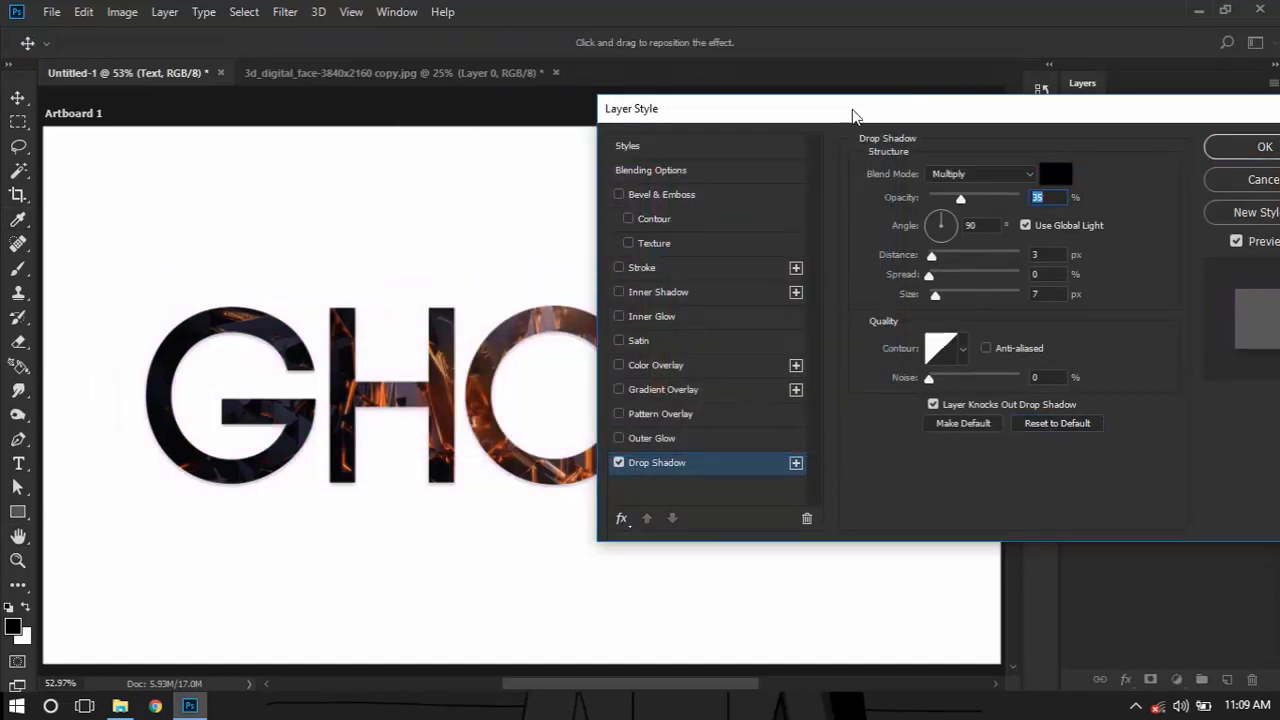
Add a thin black Stroke positioned Inside to the Text group and apply the layer style
drag(851, 112, 922, 95)
click(779, 249)
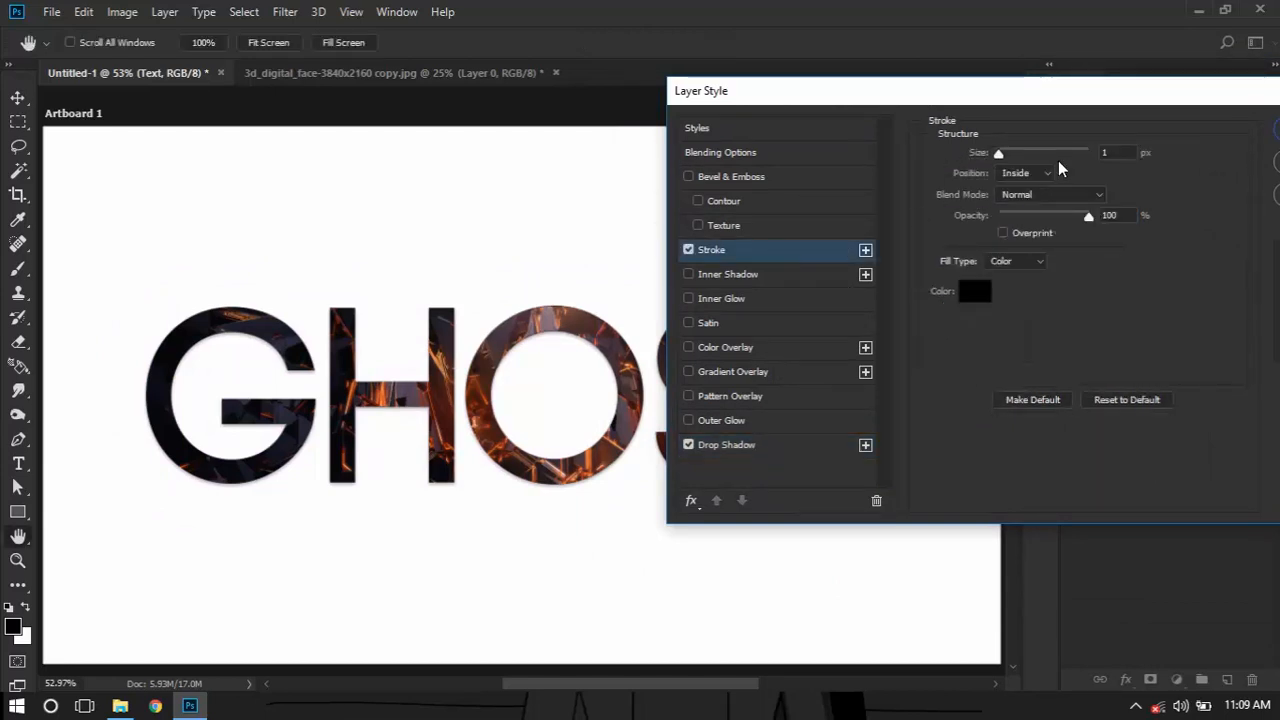
drag(1011, 152, 1004, 152)
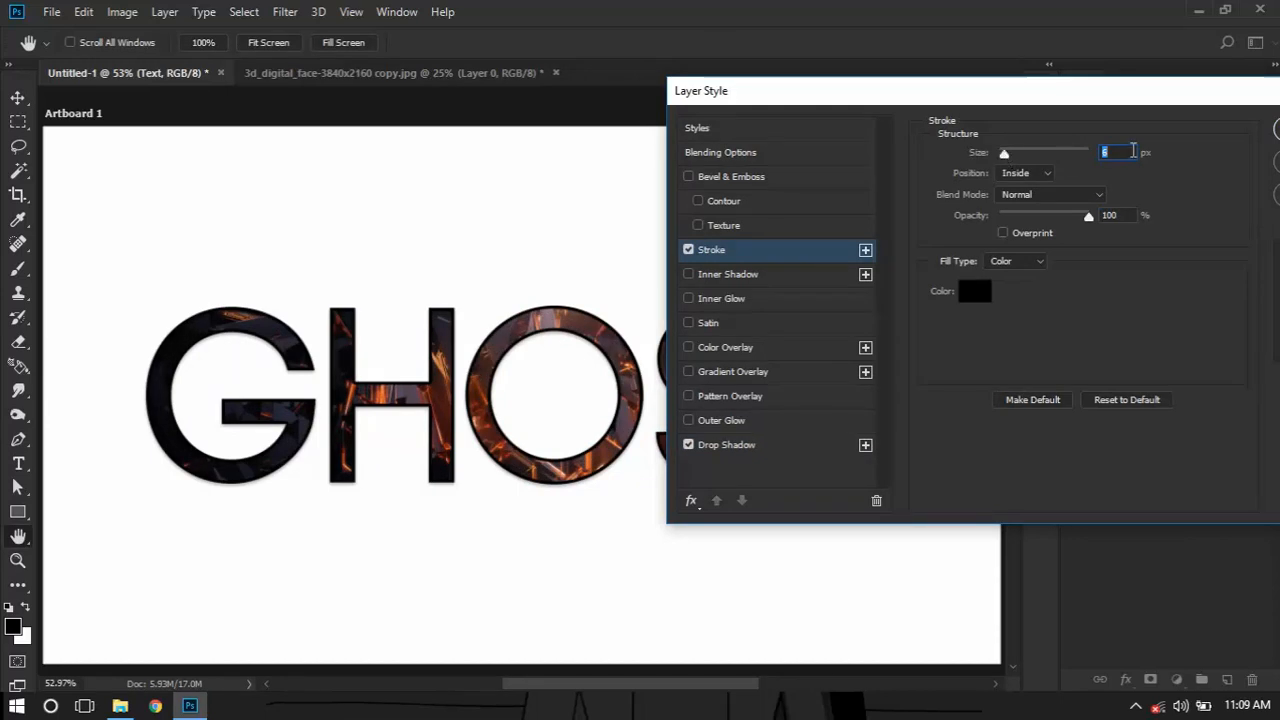
key(Down)
key(Down)
key(Down)
key(Down)
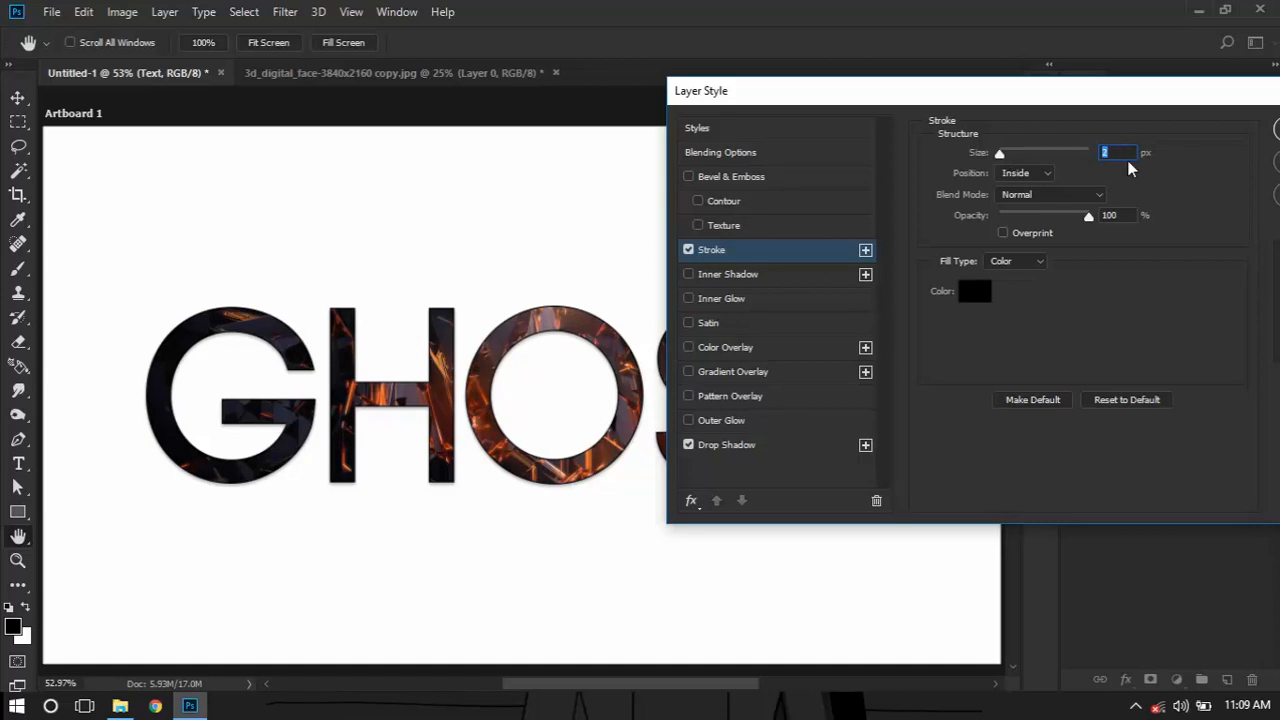
key(Down)
click(746, 453)
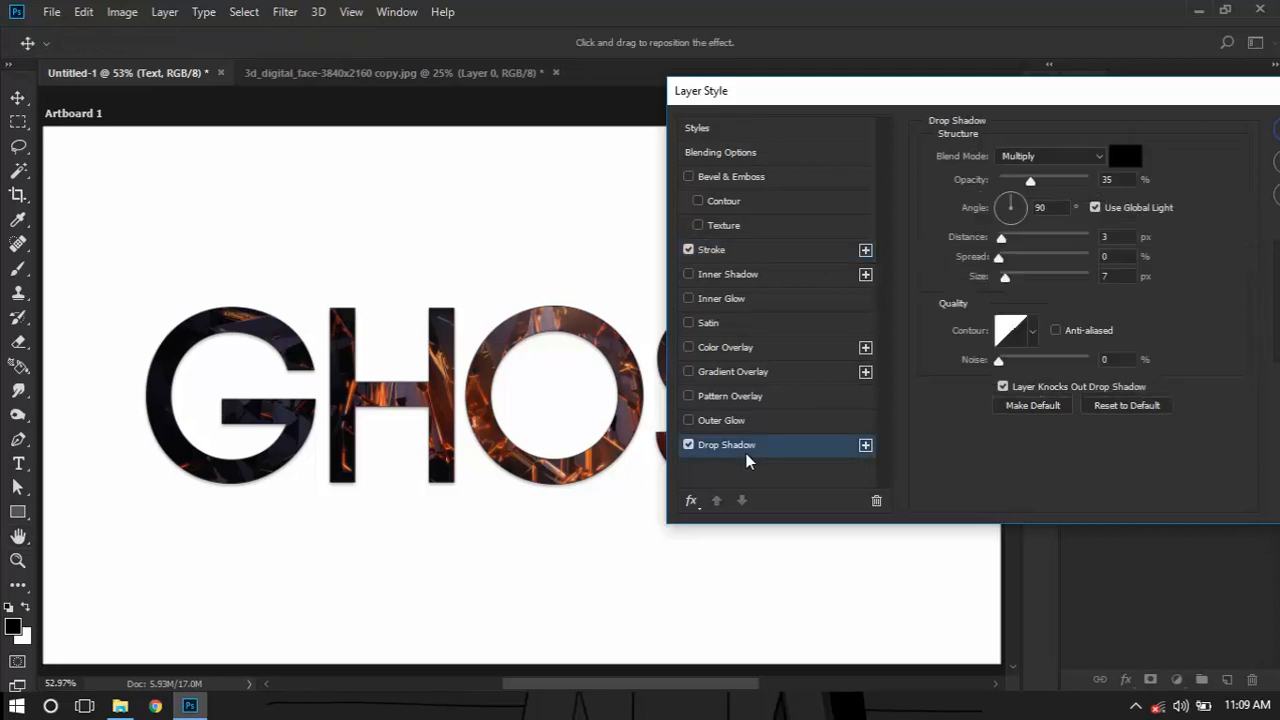
click(740, 250)
drag(1071, 102, 791, 117)
click(1093, 151)
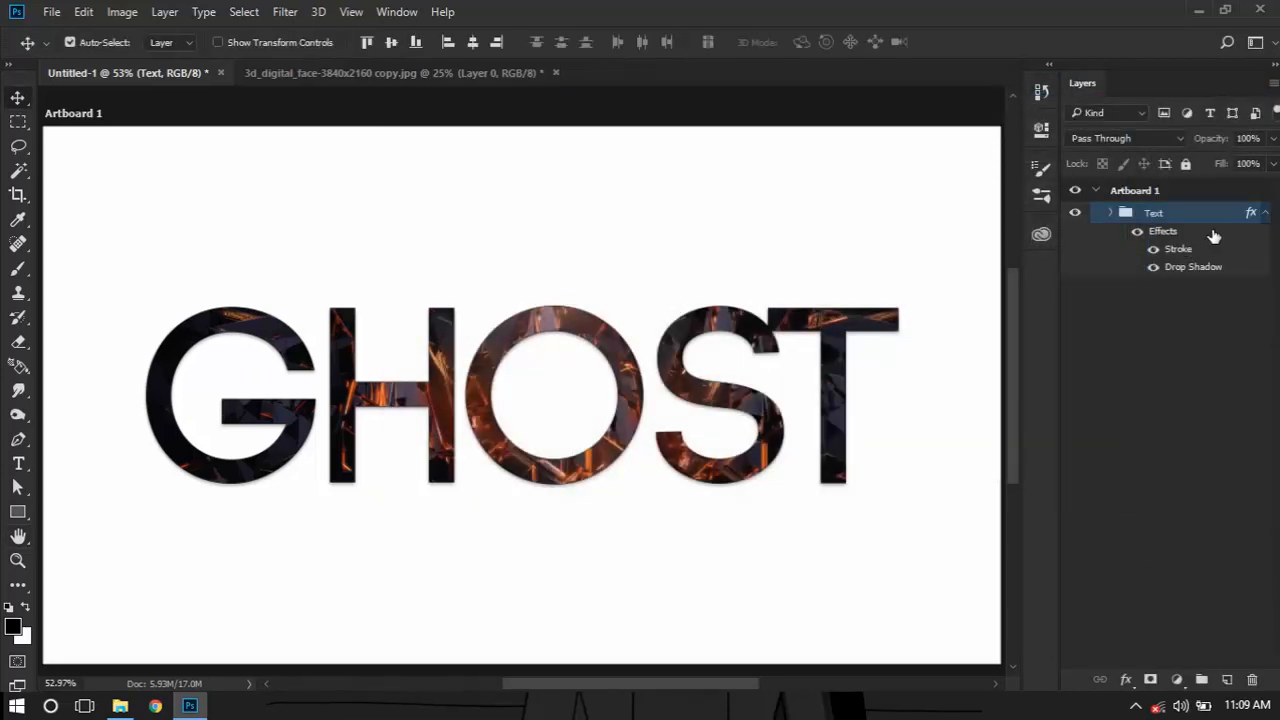
Collapse the Text group's effects list, add a new empty layer and place it below the Text group
click(1264, 213)
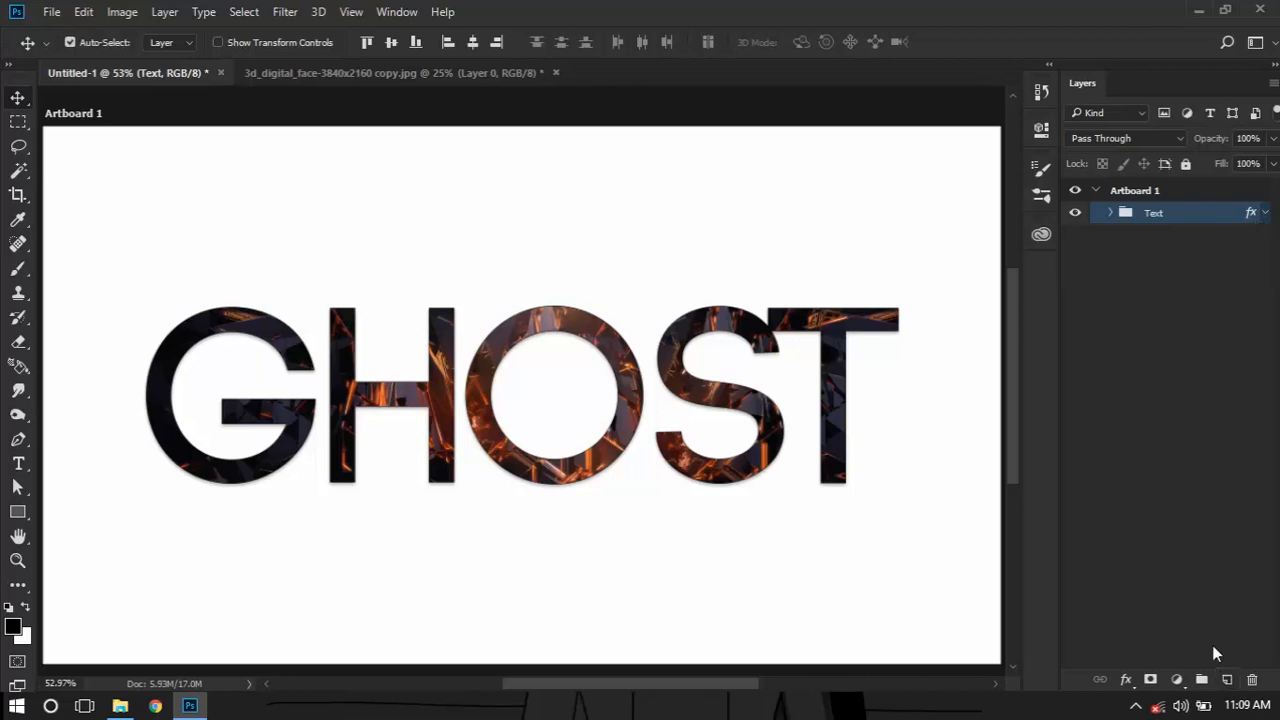
click(1227, 679)
drag(1190, 218, 1182, 260)
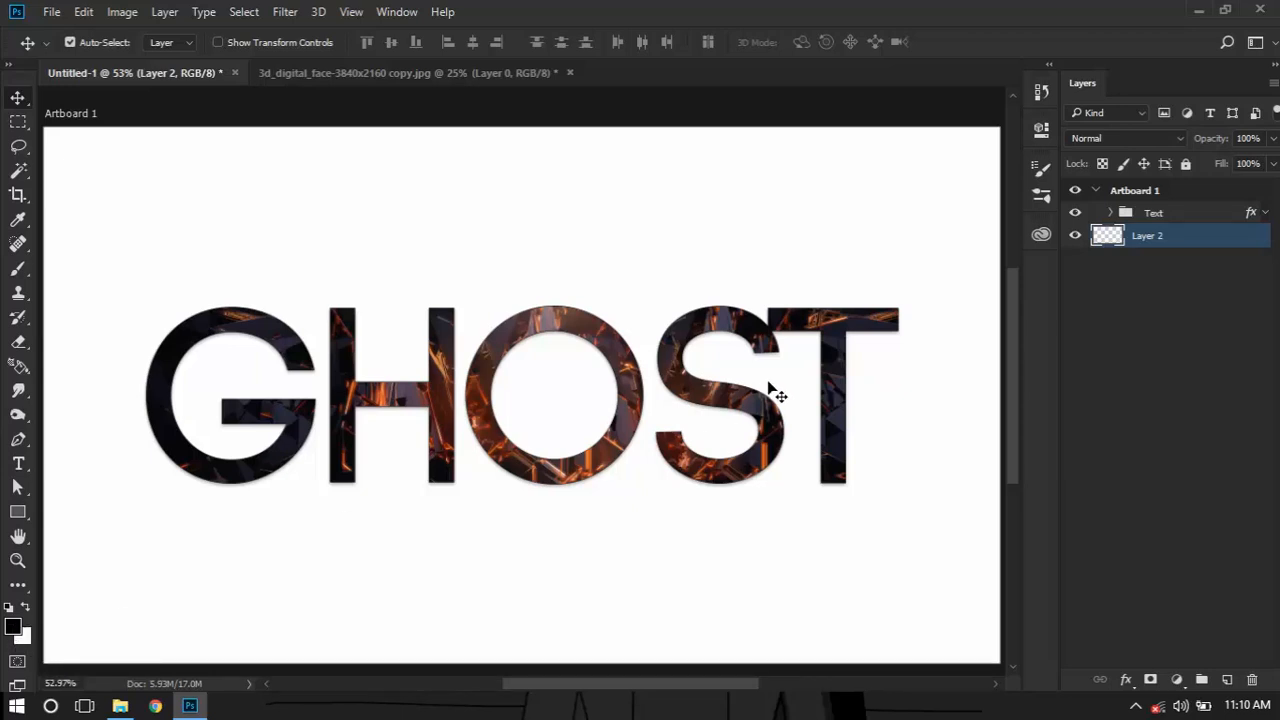
Set the foreground colour to a dark red and the background colour to dark green #215206
click(13, 626)
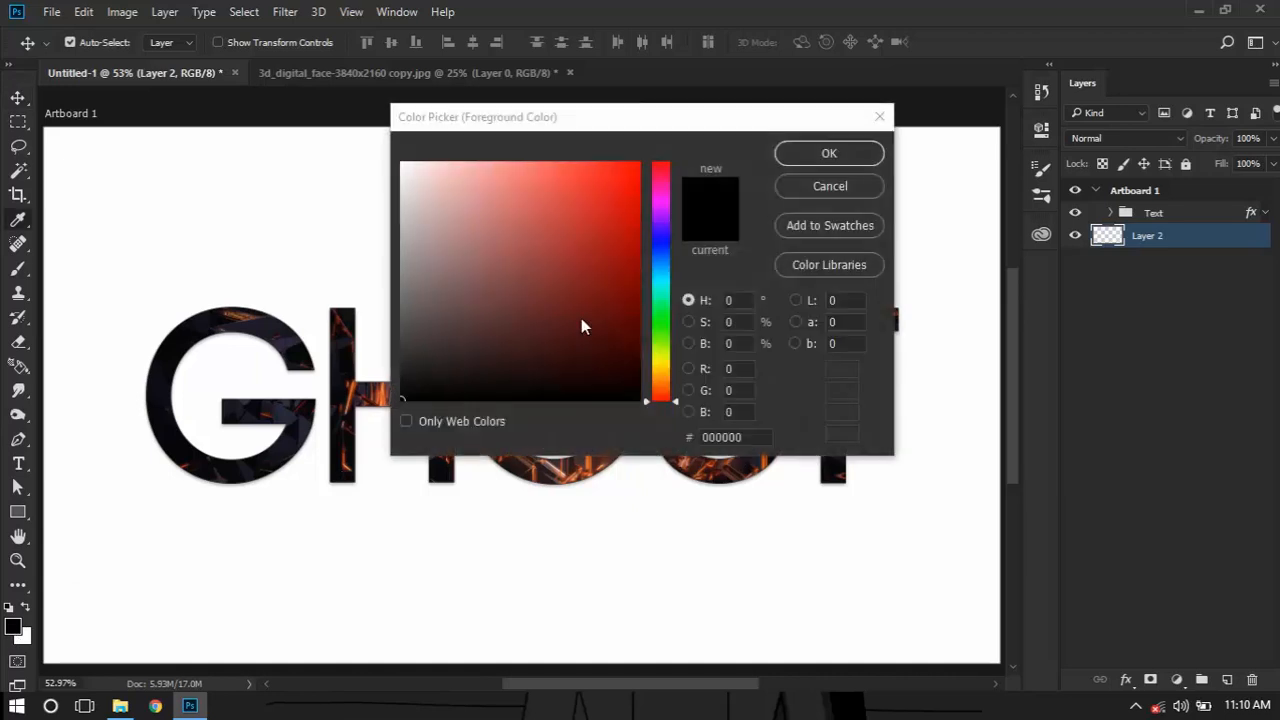
click(597, 301)
click(843, 163)
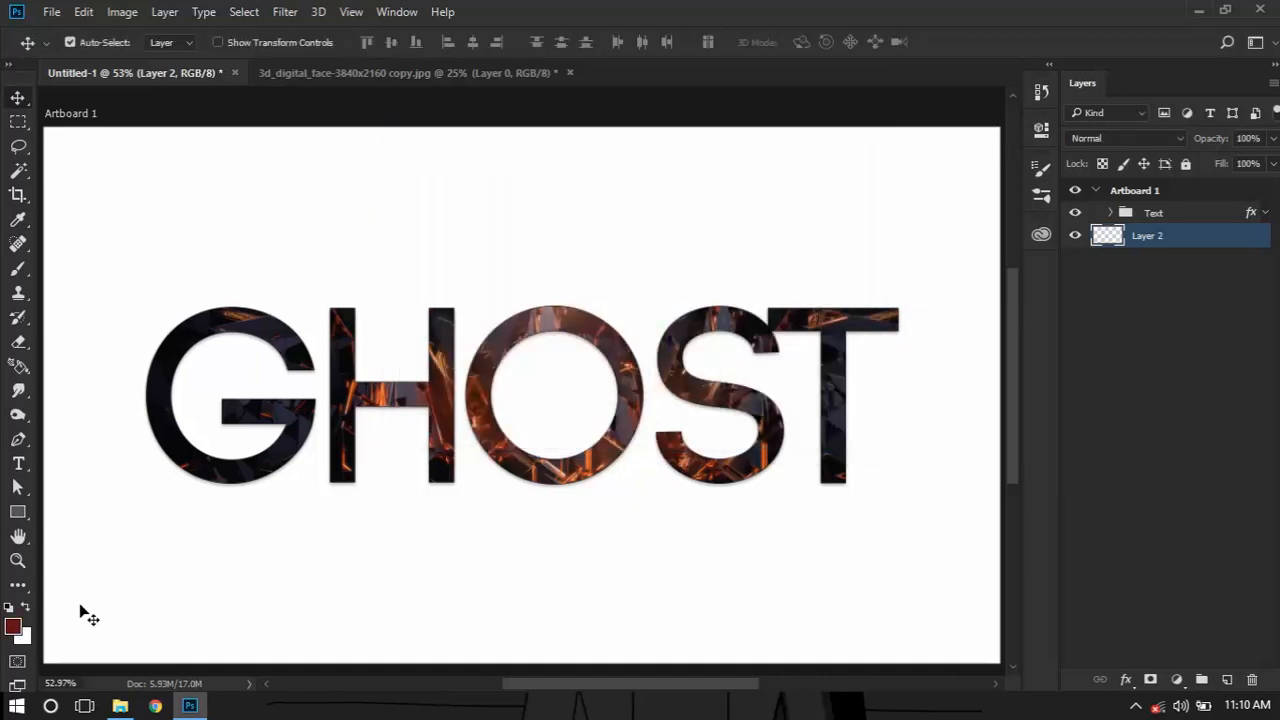
click(24, 637)
drag(621, 307, 656, 384)
click(661, 335)
click(623, 324)
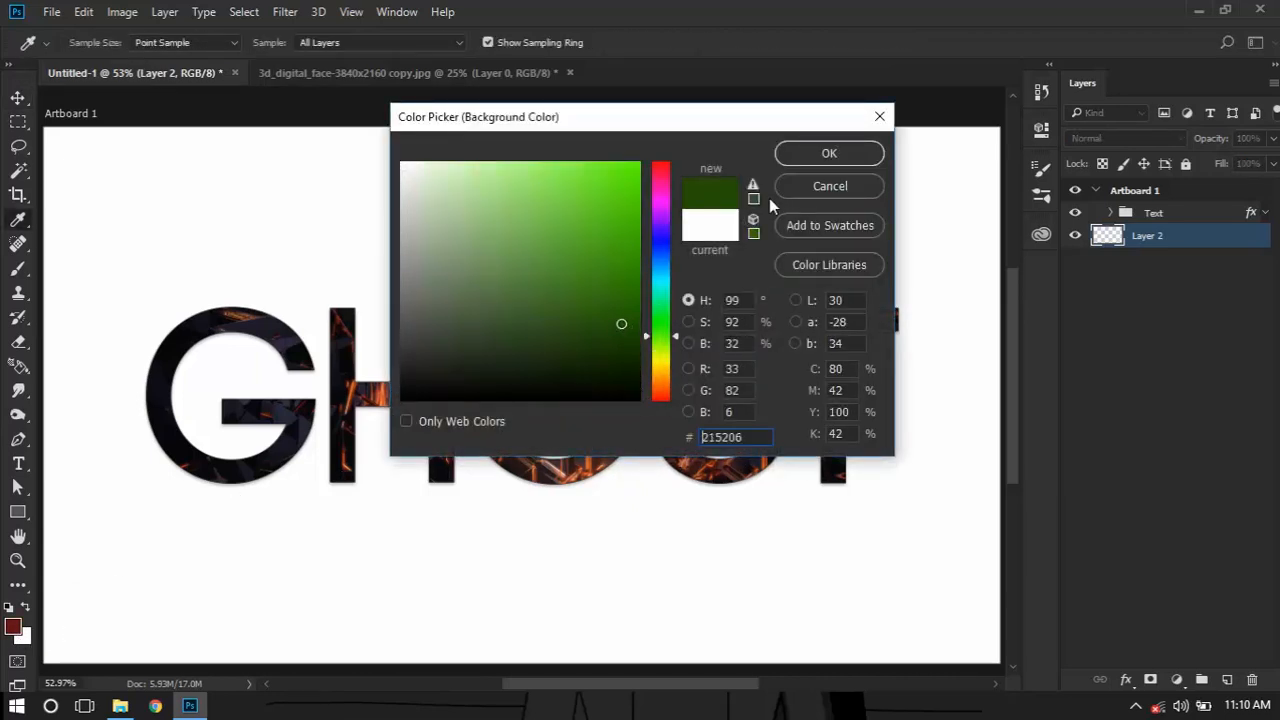
click(802, 153)
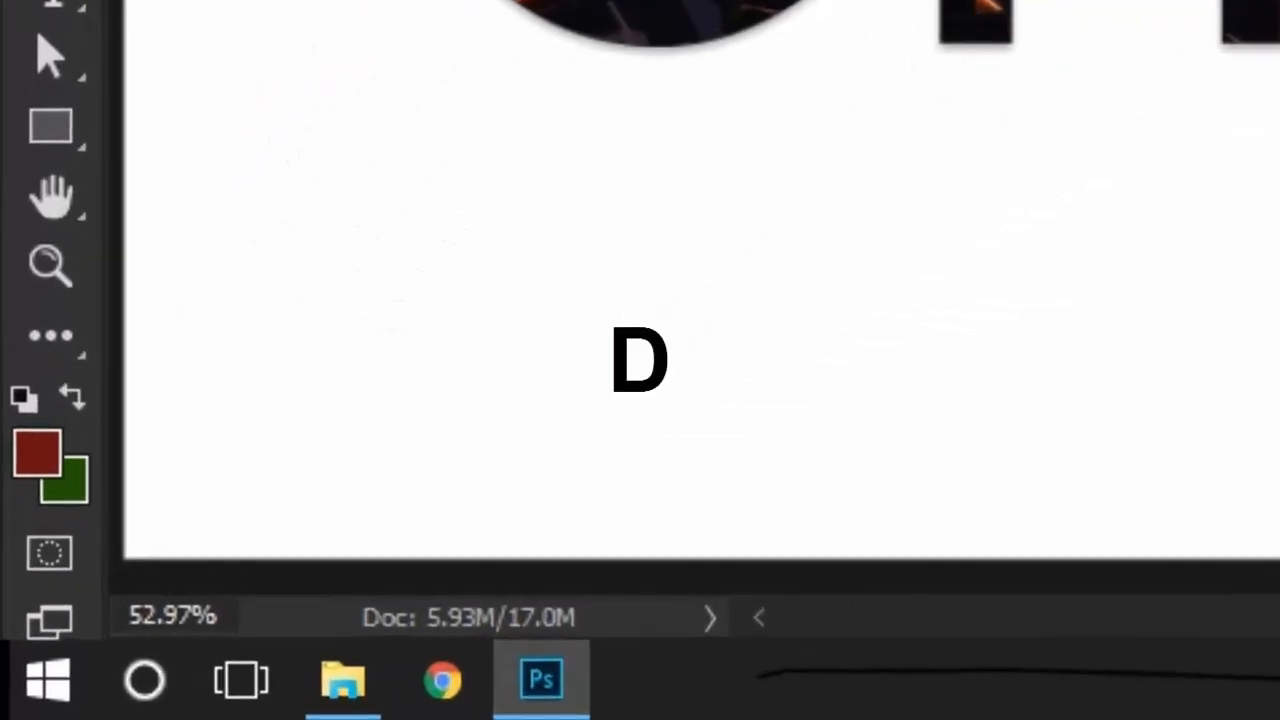
Reset the foreground and background colours to the defaults and swap them to a white foreground and black background
key(d)
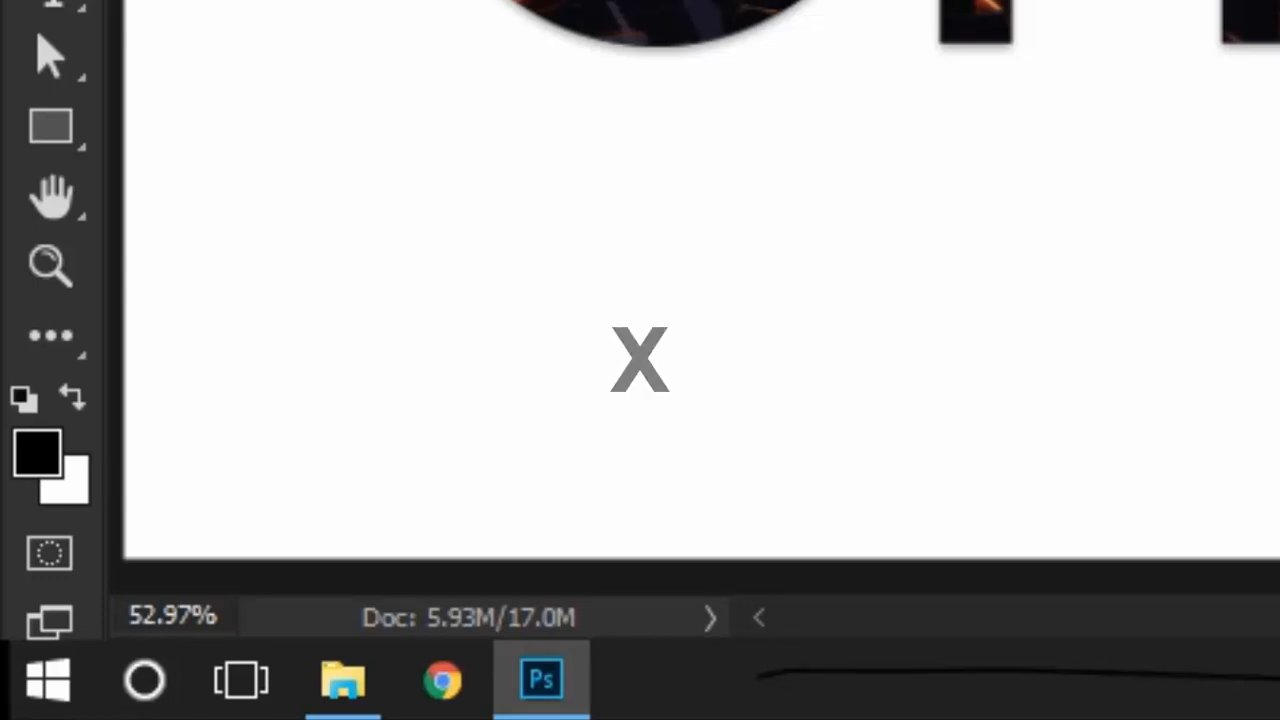
key(x)
key(x)
key(x)
key(x)
key(x)
key(x)
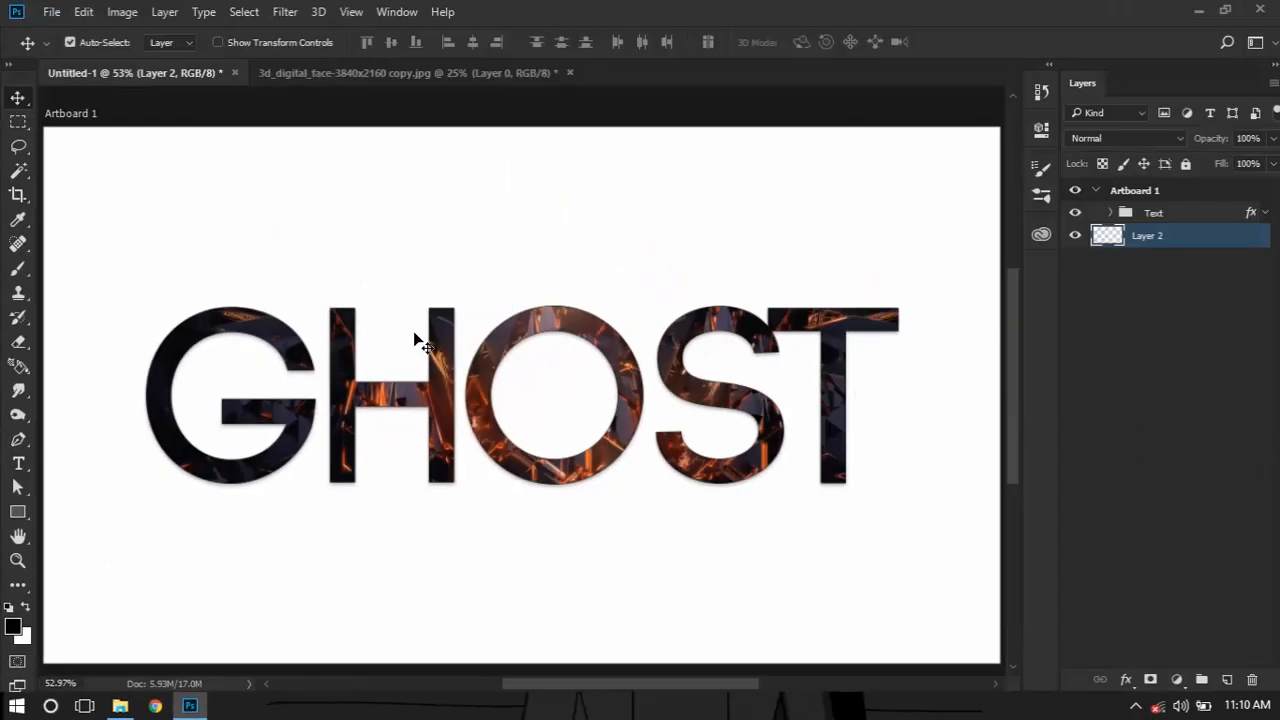
Set a black foreground and white background colour, fill Layer 2 with white and keep it below the Text group
key(x)
key(x)
key(ctrl+bracketright)
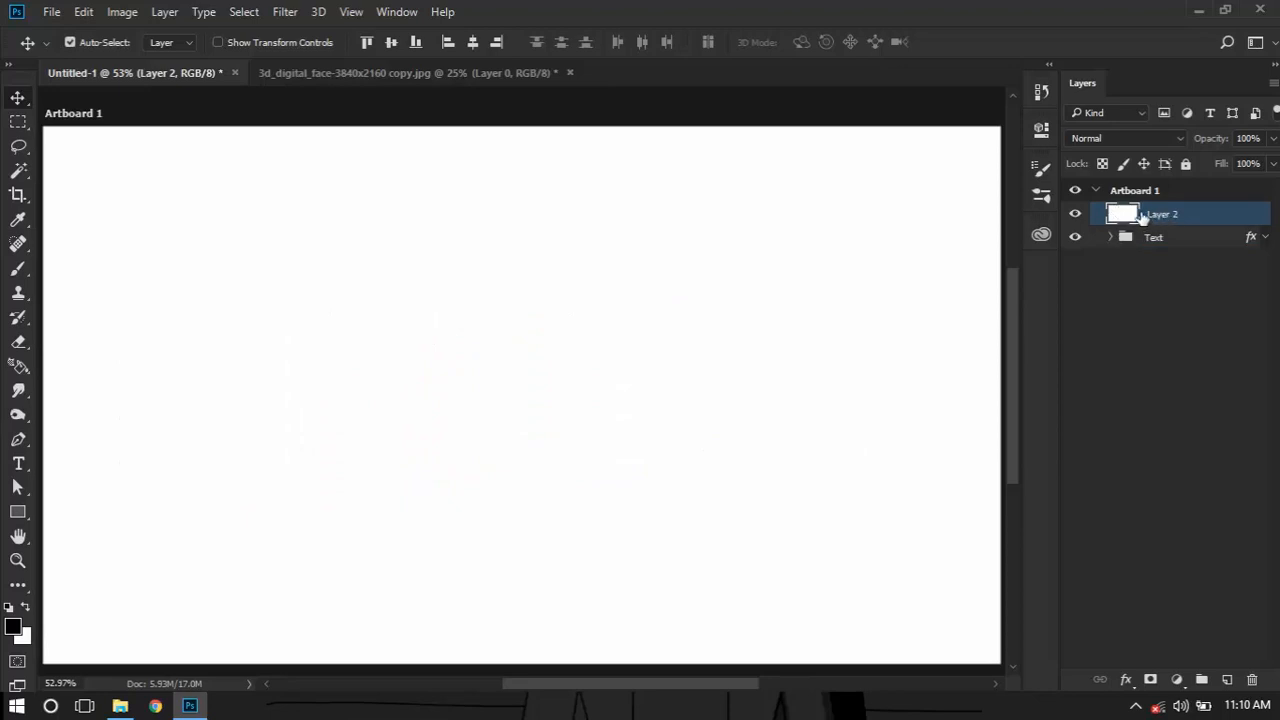
mouse_move(1128, 213)
mouse_down()
mouse_move(1122, 245)
mouse_move(1100, 250)
mouse_move(1131, 237)
mouse_move(1131, 212)
mouse_up()
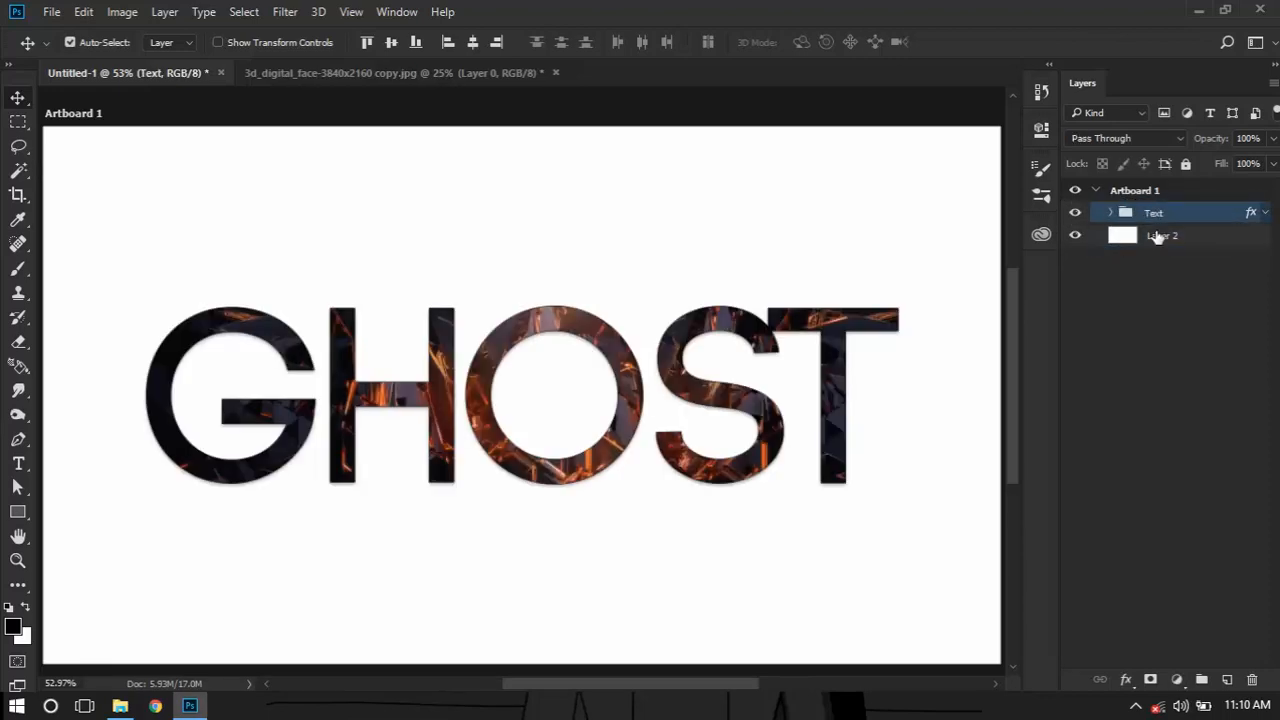
Open the layer style settings of Layer 2 and enable Gradient Overlay, keeping the artwork in view
right_click(1150, 238)
click(908, 125)
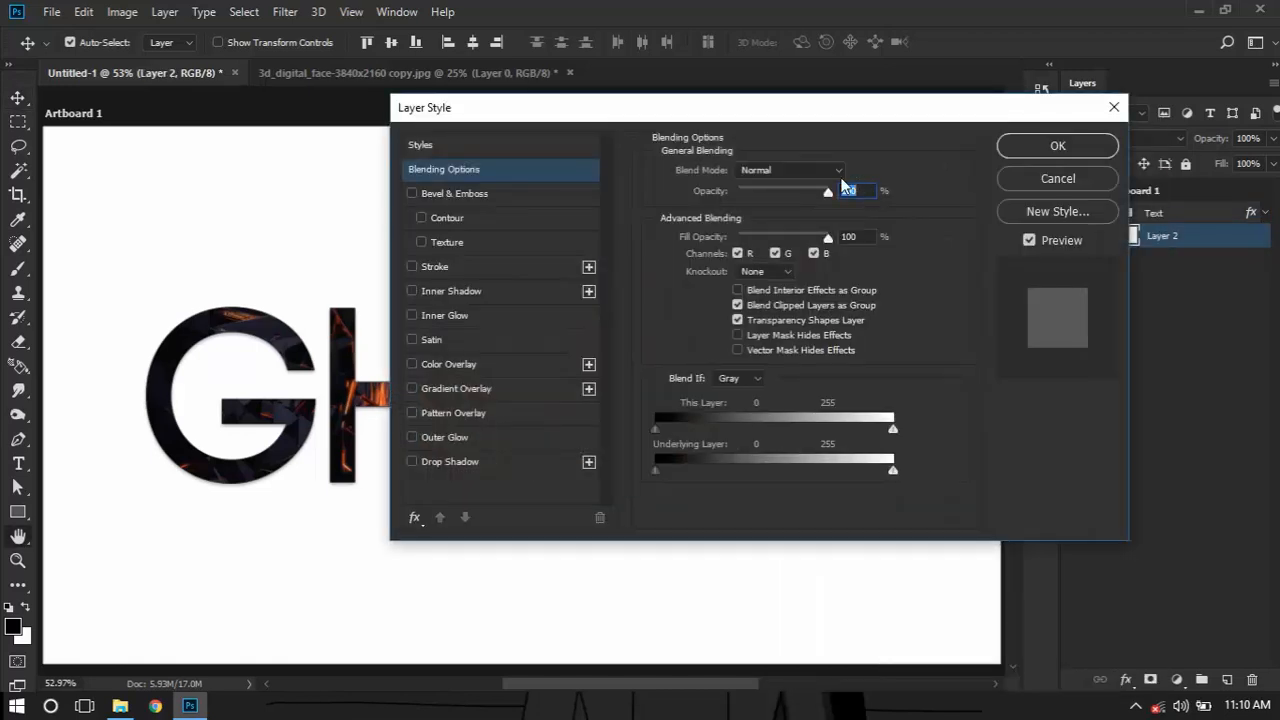
click(495, 386)
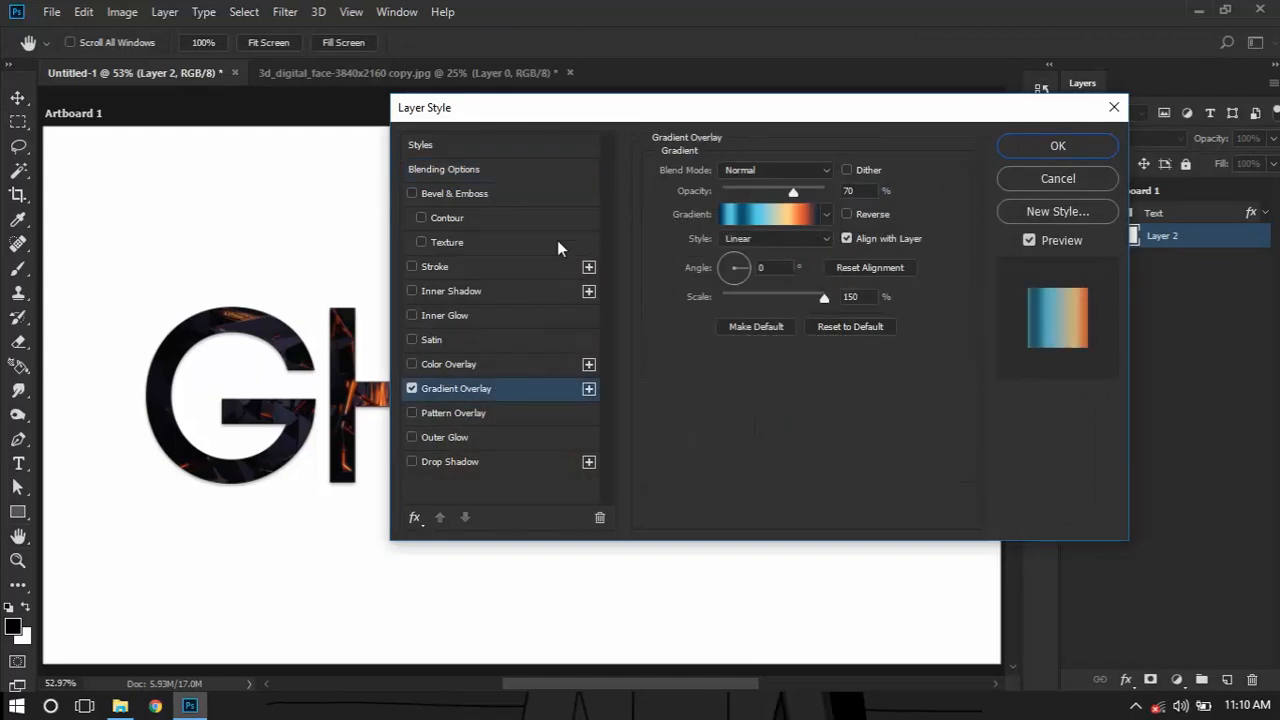
drag(645, 103, 855, 120)
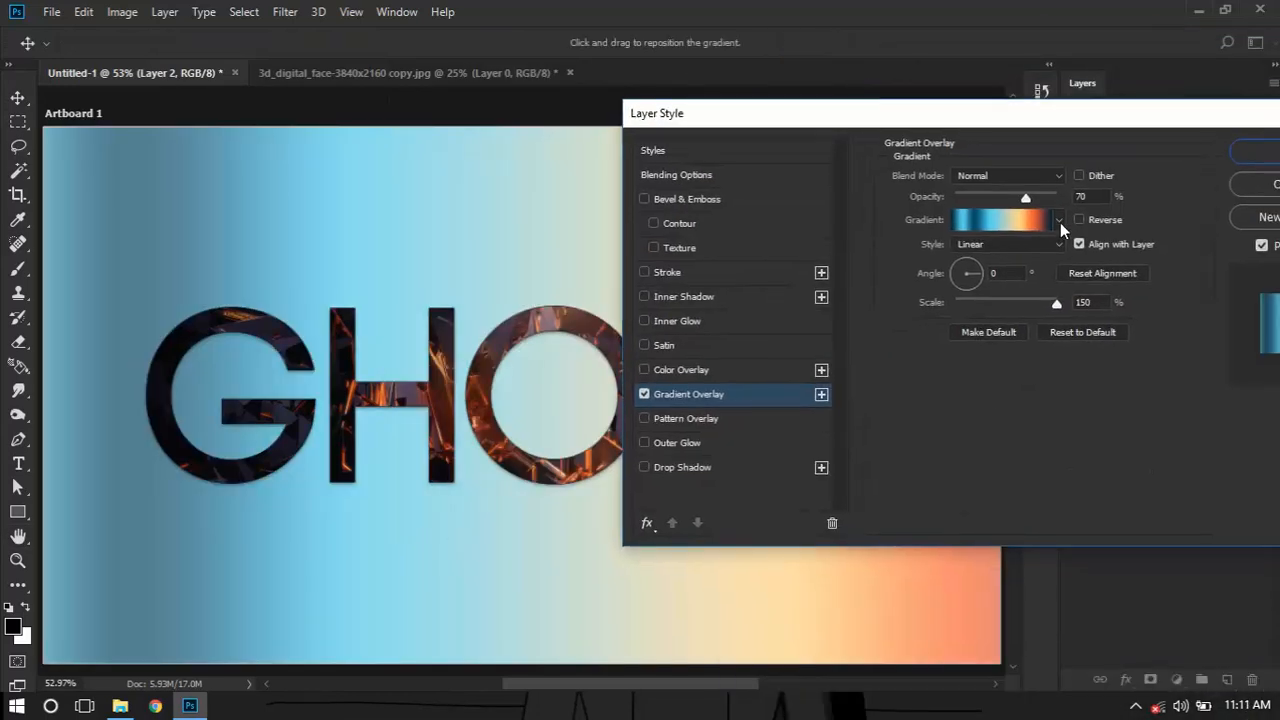
Try a reversed, radial black-to-transparent gradient for Layer 2's Gradient Overlay
click(1060, 222)
click(948, 261)
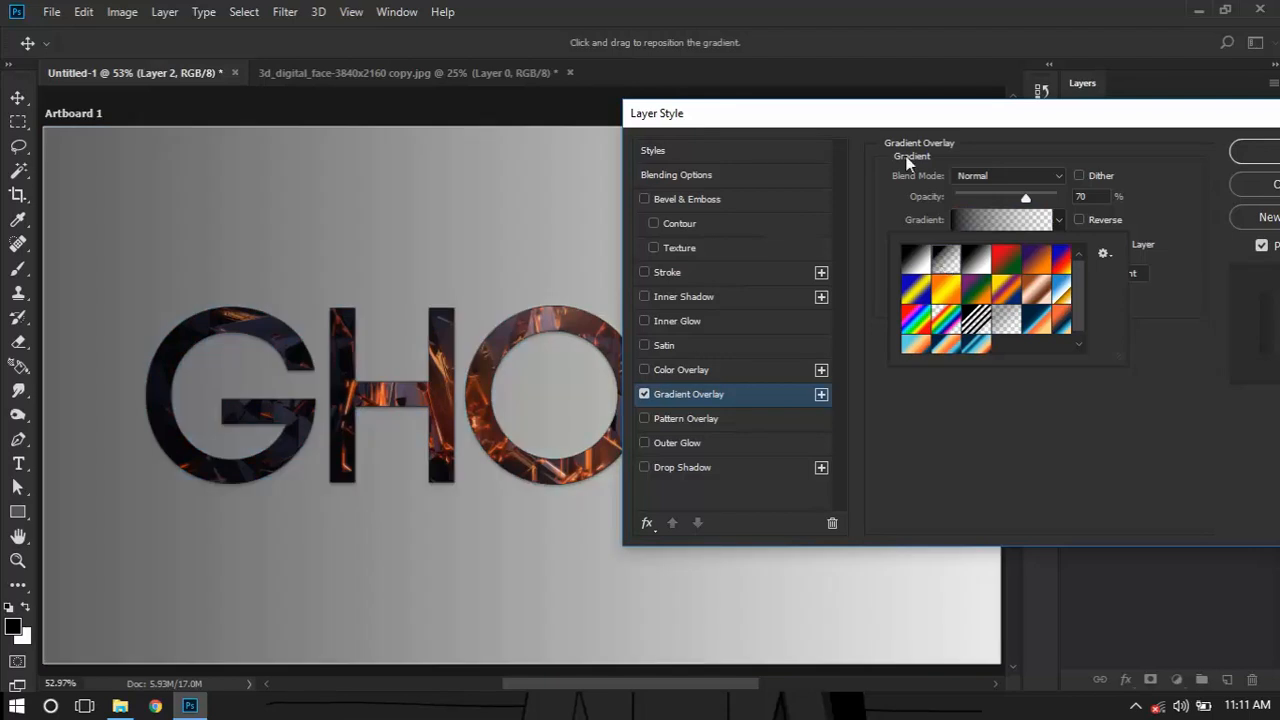
drag(946, 135, 1135, 172)
drag(980, 154, 727, 160)
click(1008, 259)
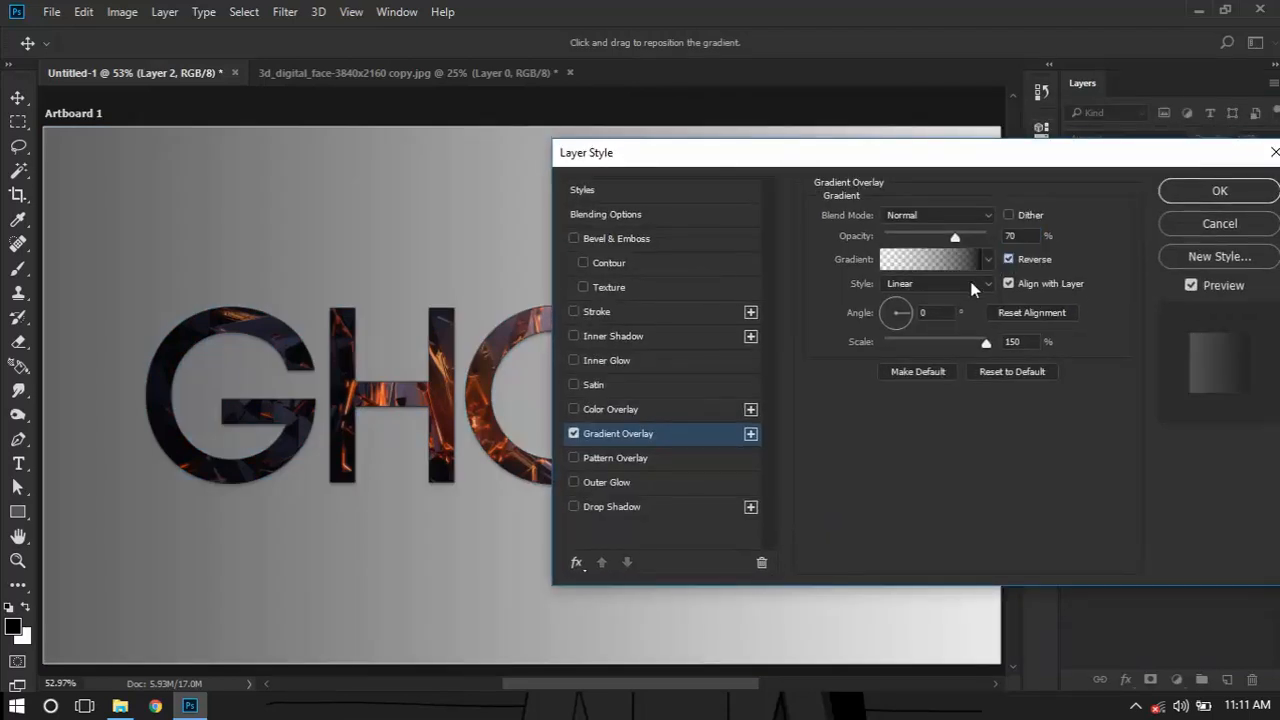
click(935, 283)
click(937, 310)
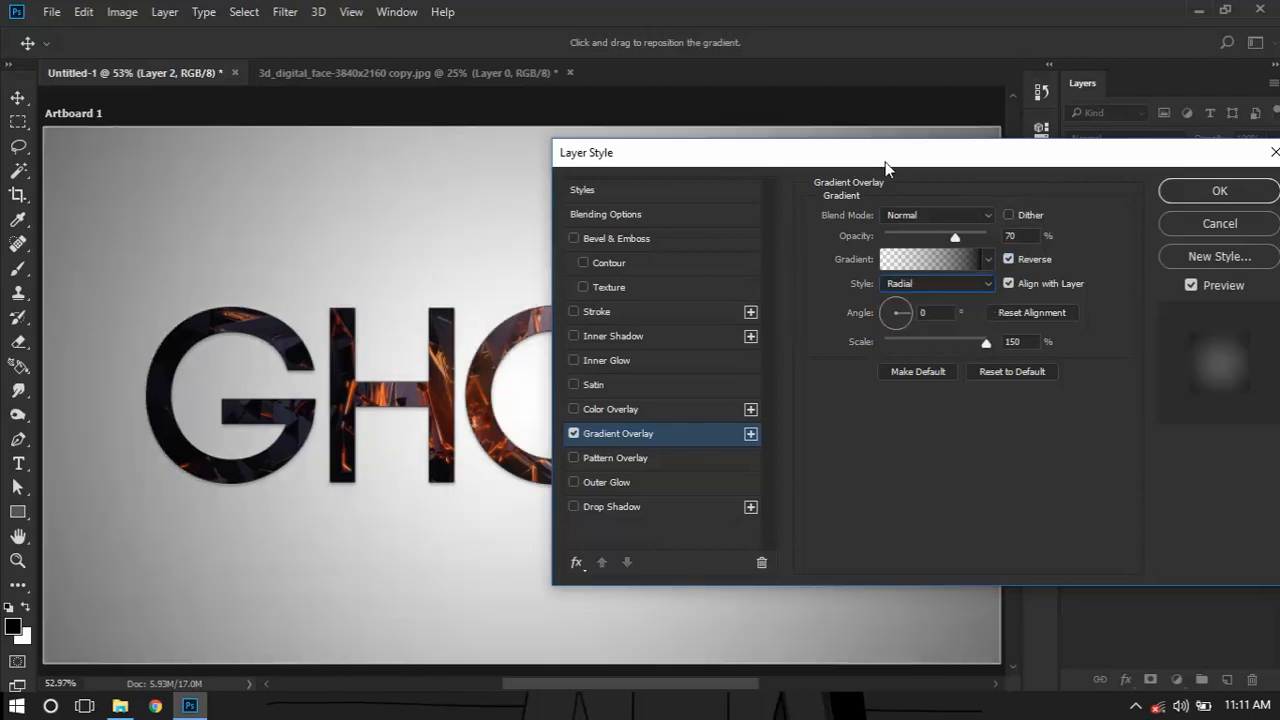
drag(885, 167, 856, 200)
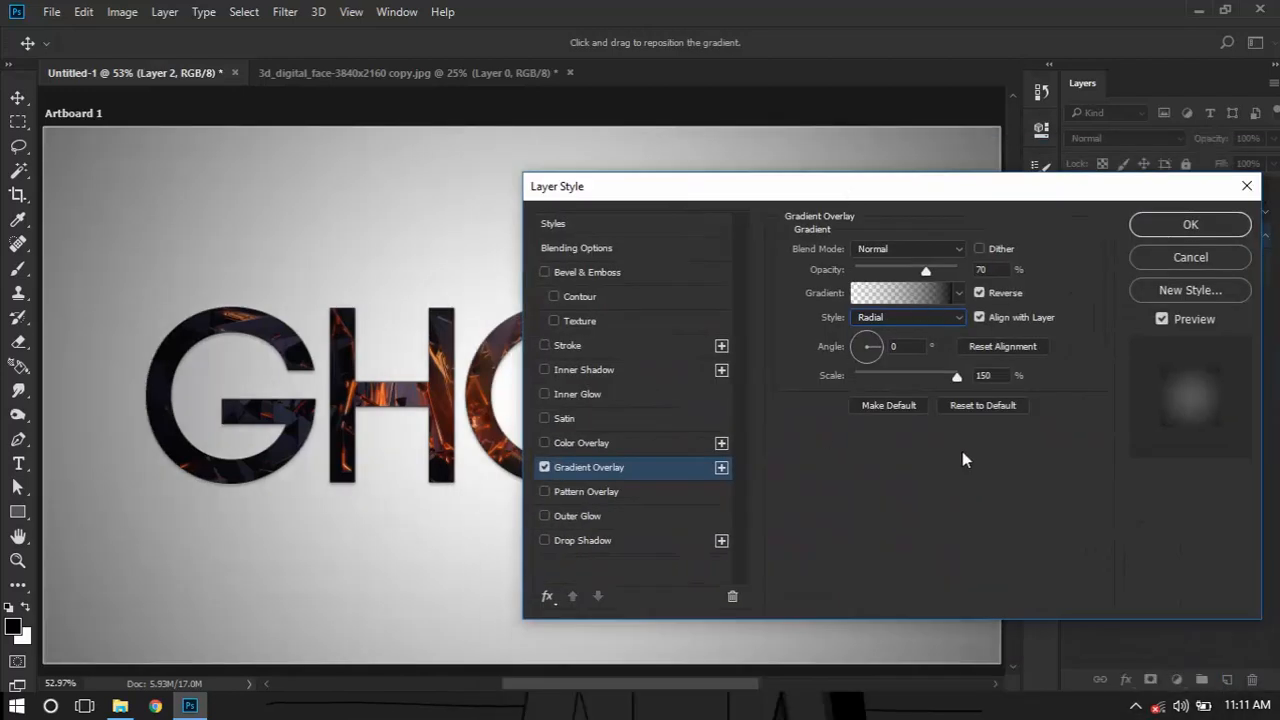
Reset the Gradient Overlay settings to their defaults and choose the black-to-white gradient preset
click(978, 410)
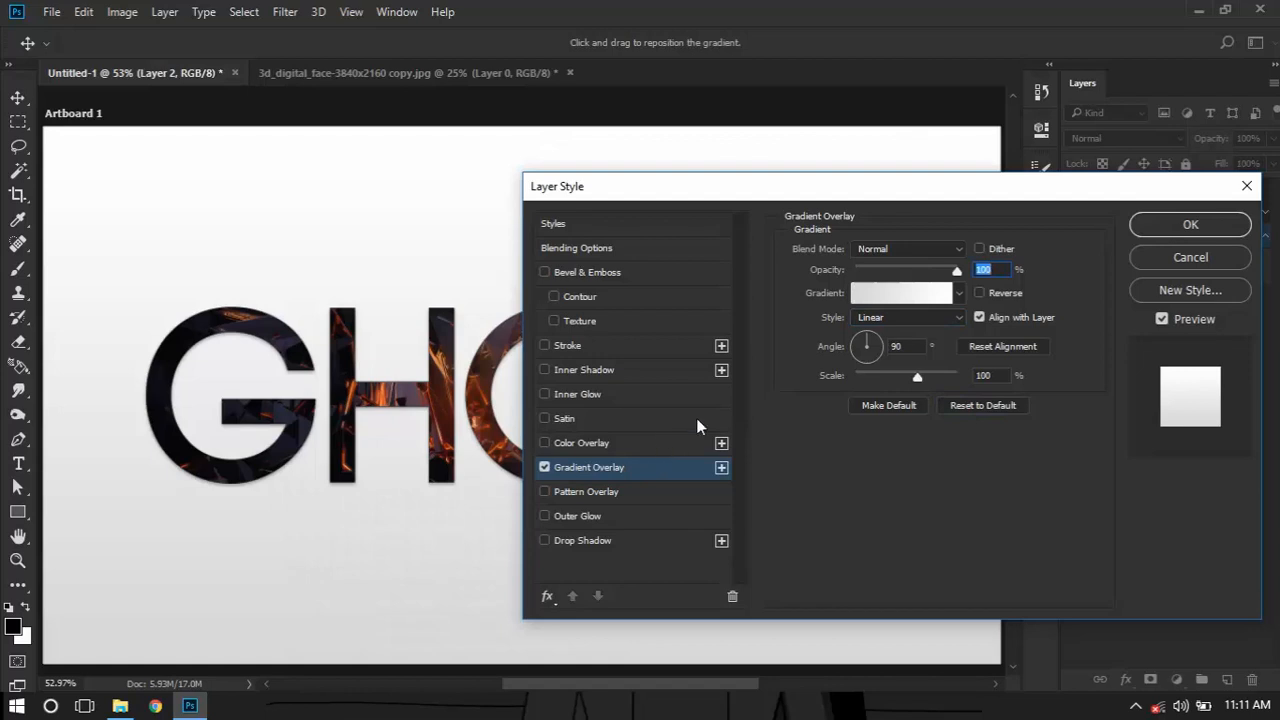
drag(835, 197, 959, 167)
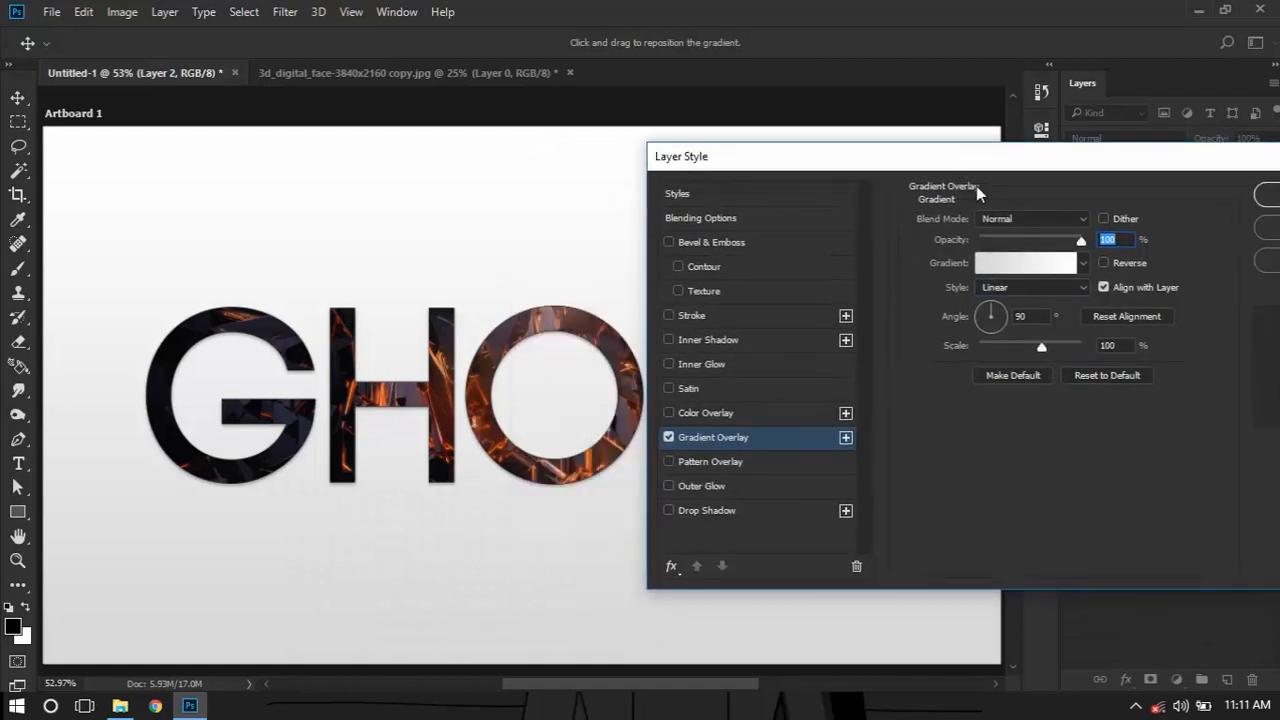
click(1082, 263)
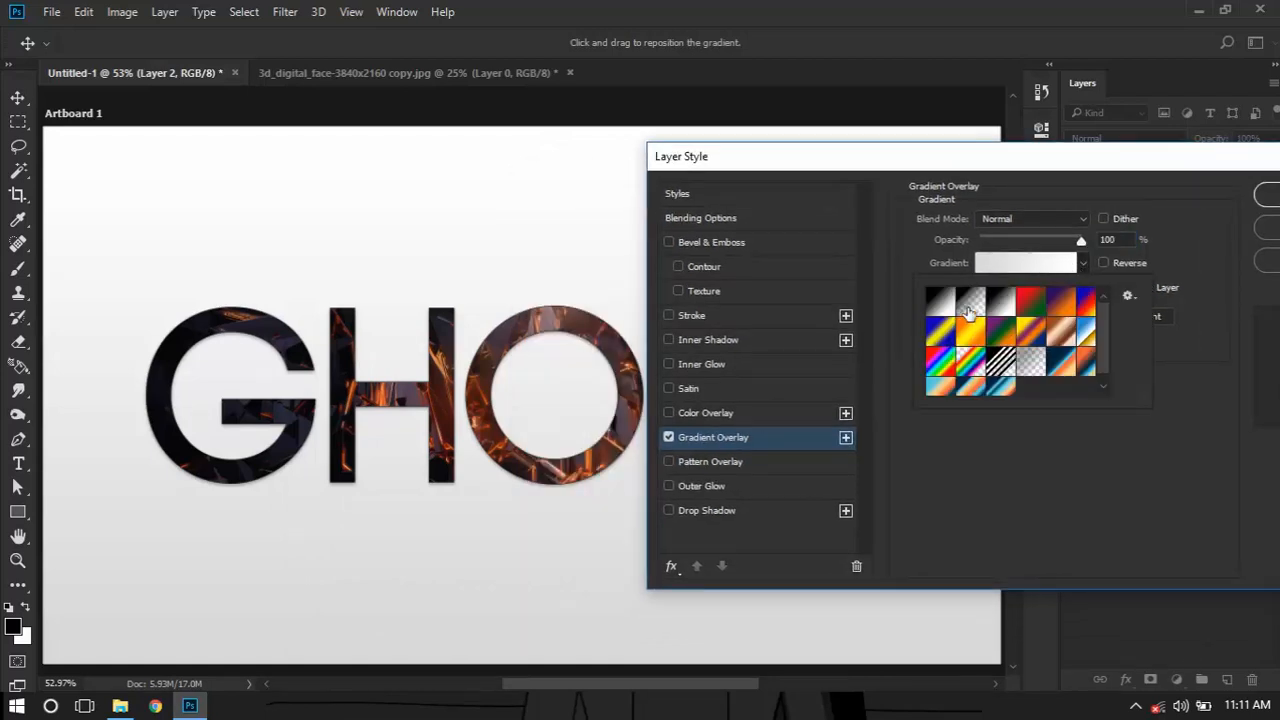
click(940, 302)
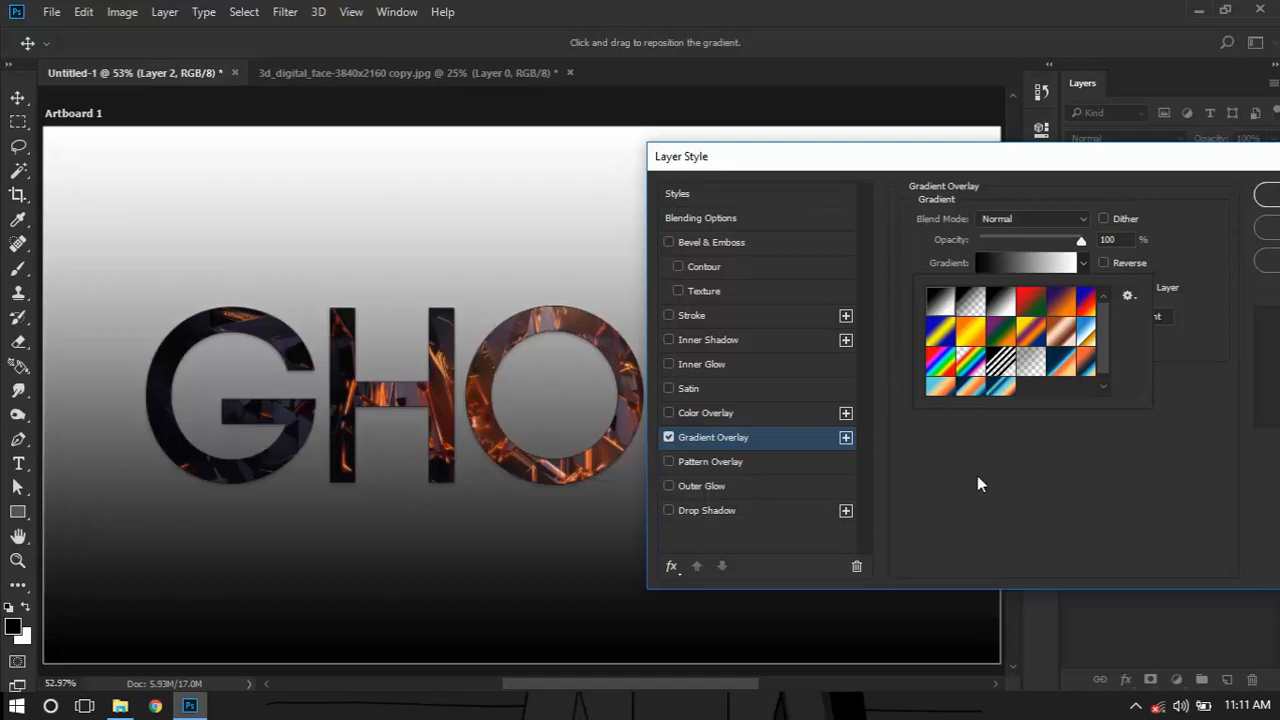
click(977, 476)
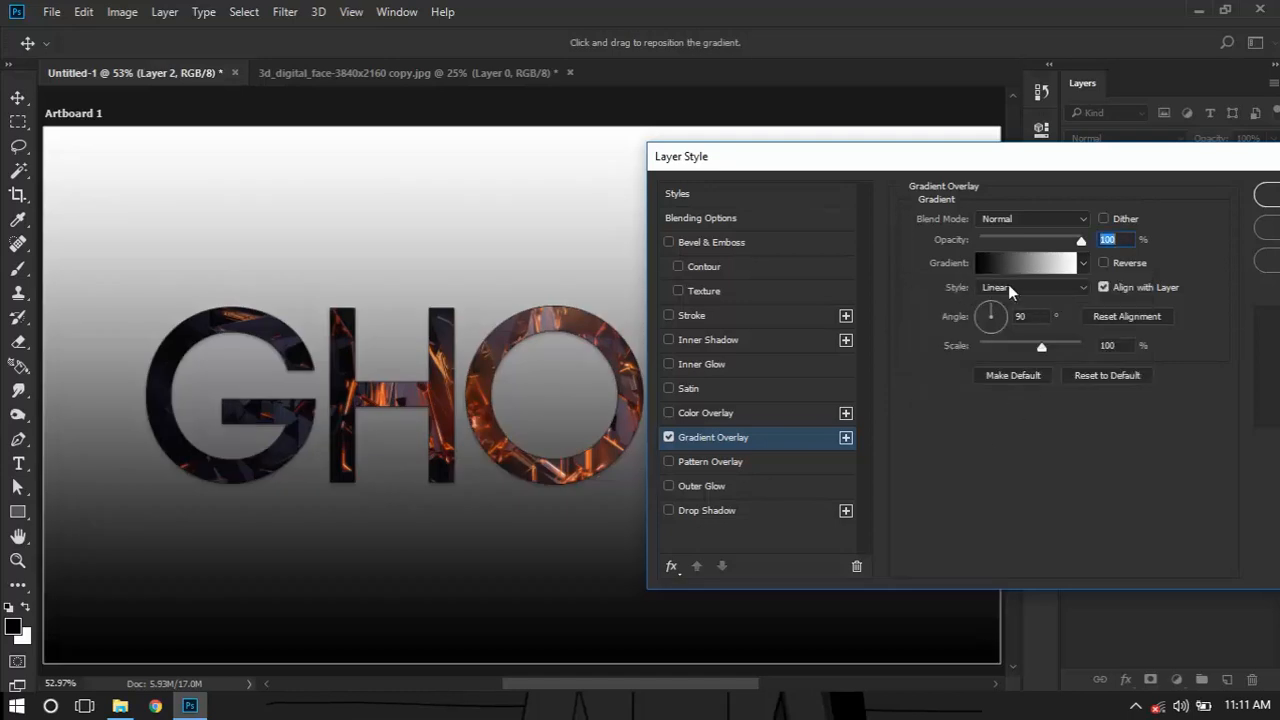
Make the overlay gradient Radial and reversed, with white in the centre, and set its scale to 150%
click(1010, 290)
click(1027, 309)
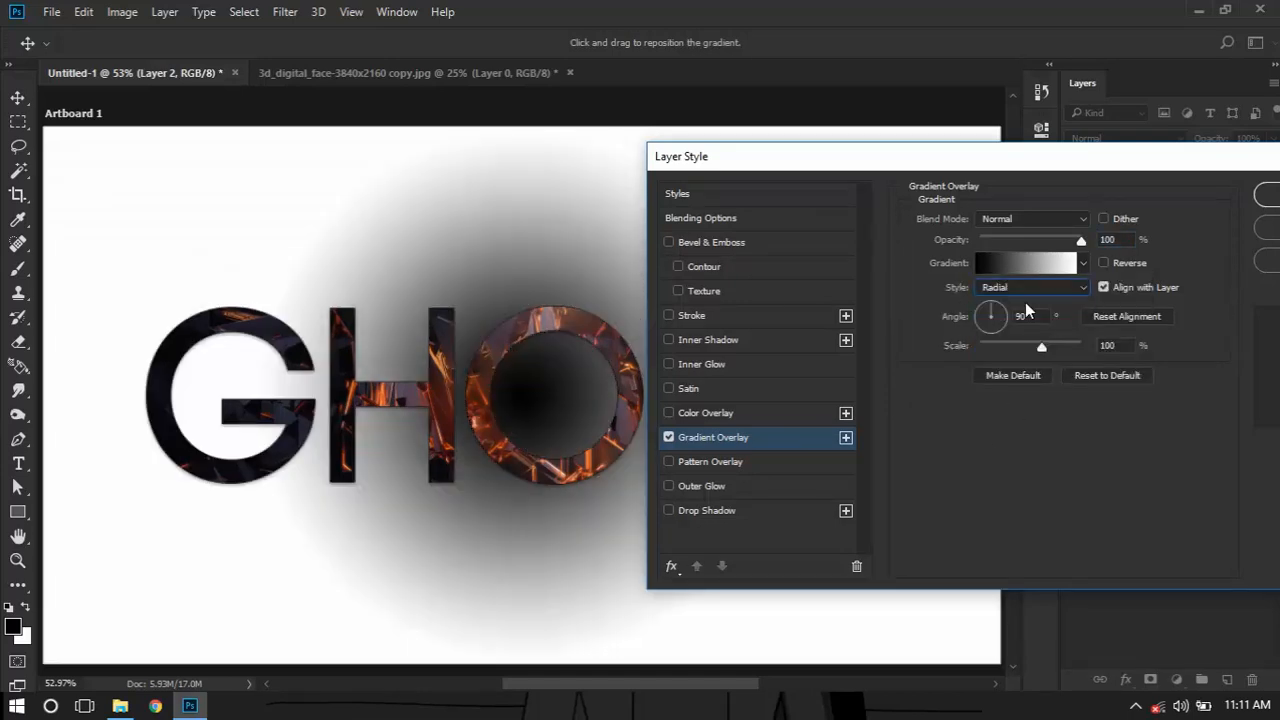
click(1106, 264)
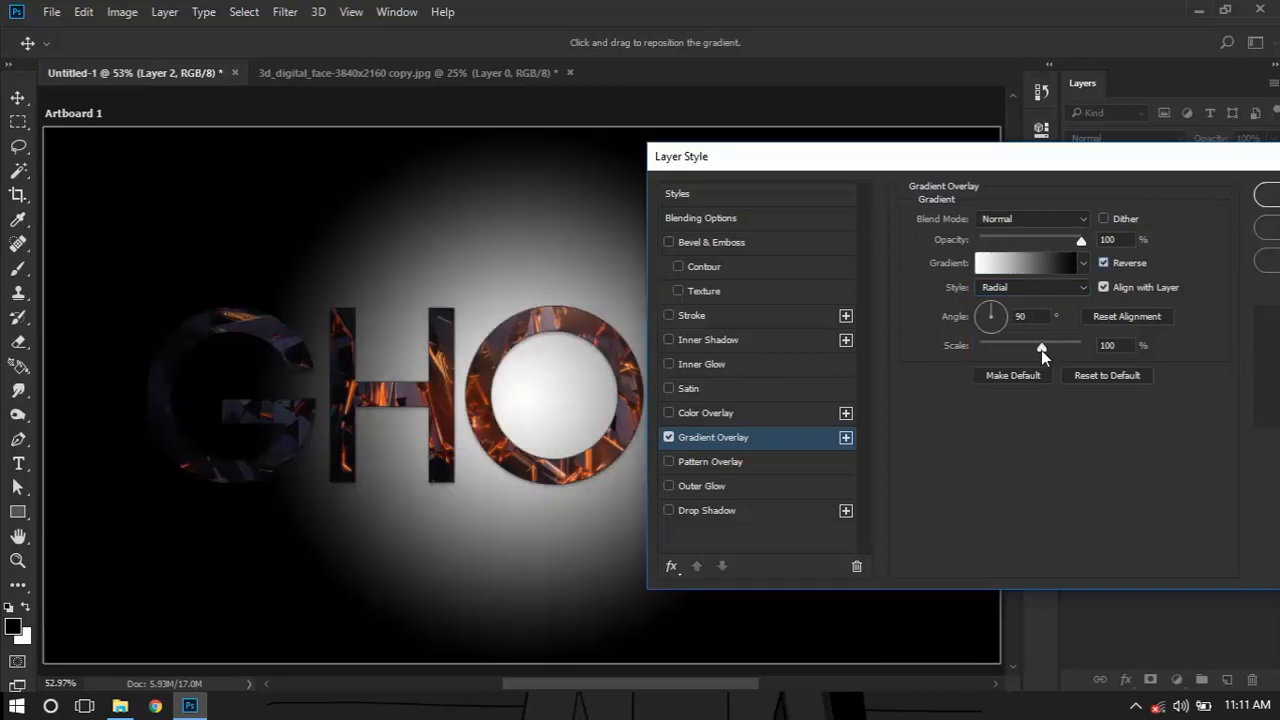
drag(1041, 350, 1081, 346)
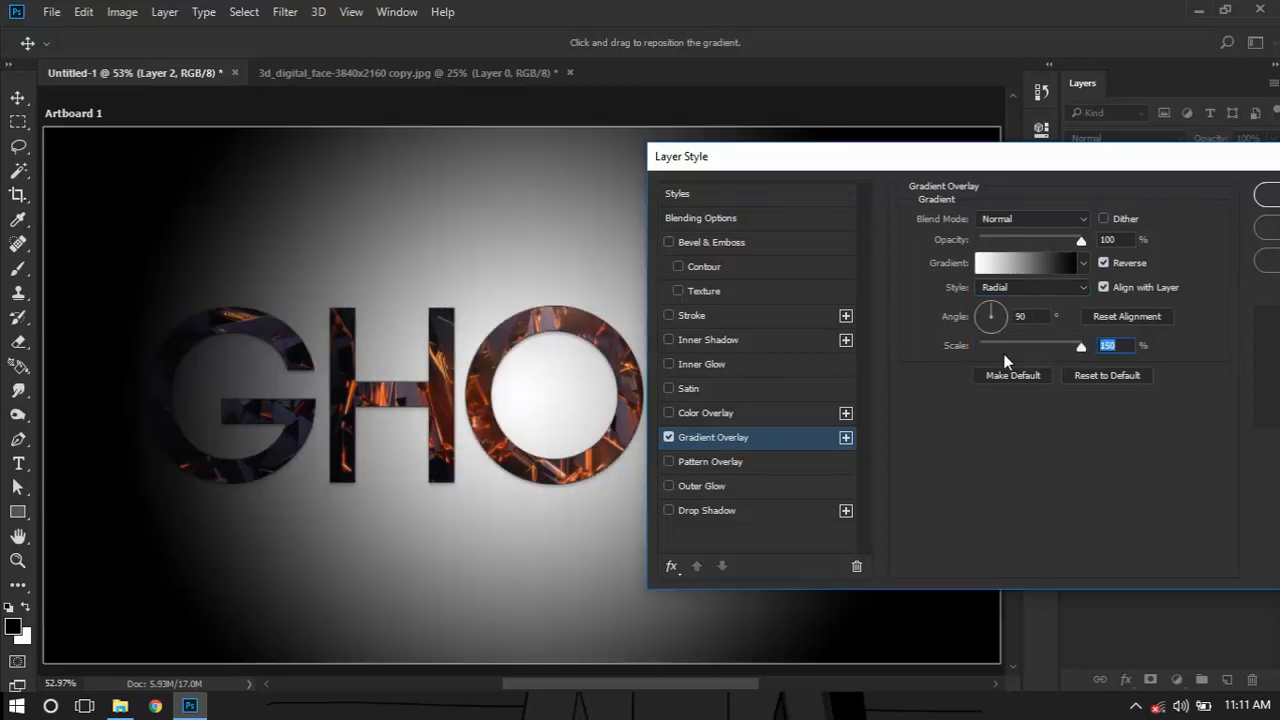
Lower the Gradient Overlay opacity to 35%, apply the layer style and collapse Layer 2's effects list
click(1021, 238)
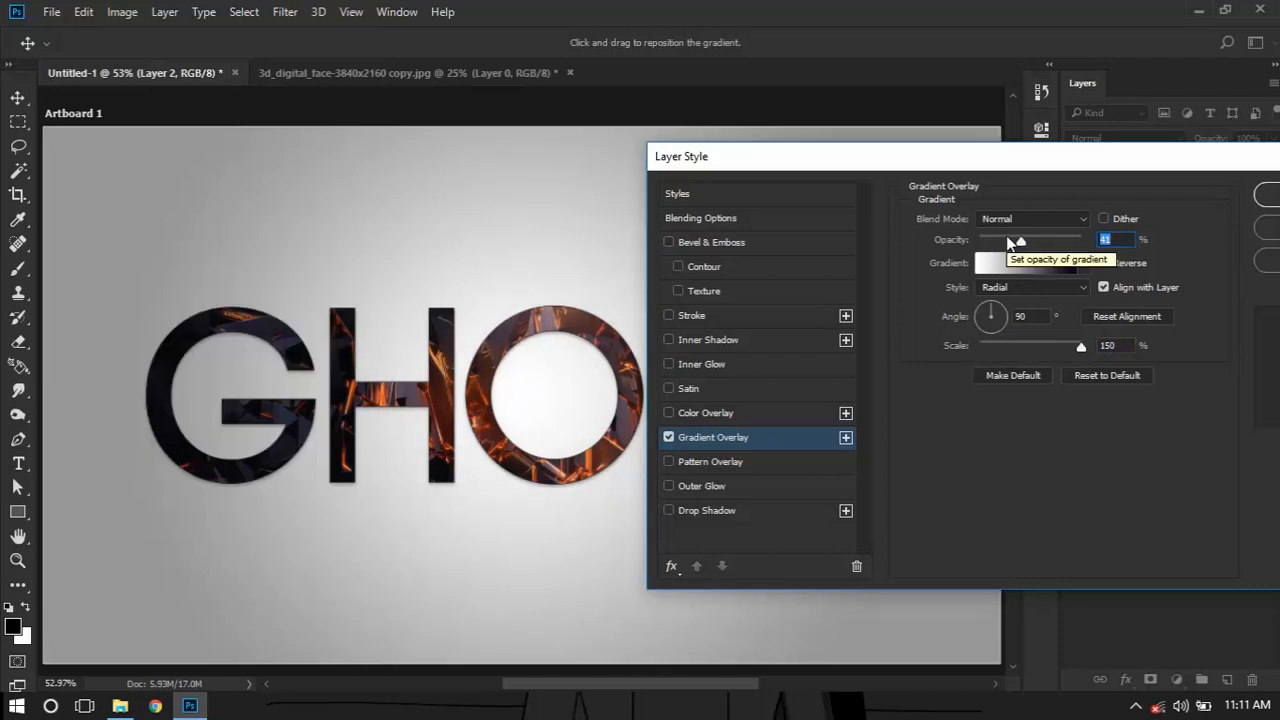
drag(1010, 242, 1015, 240)
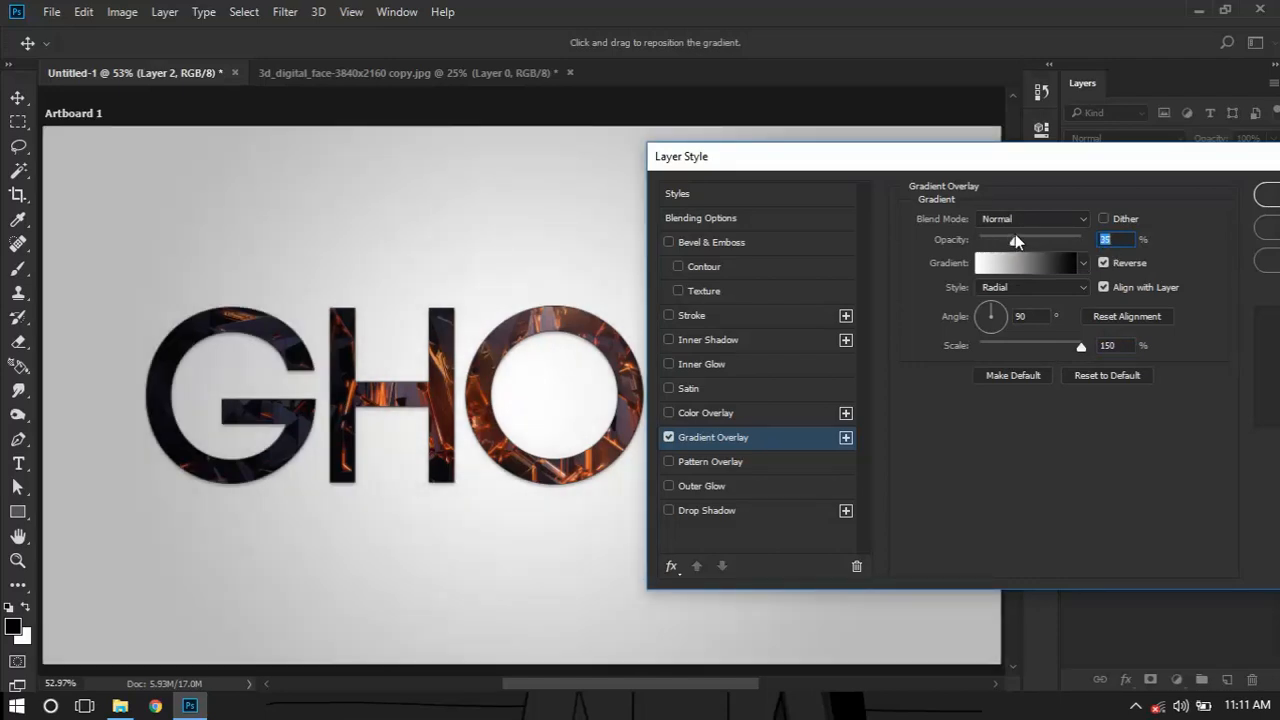
drag(955, 158, 763, 172)
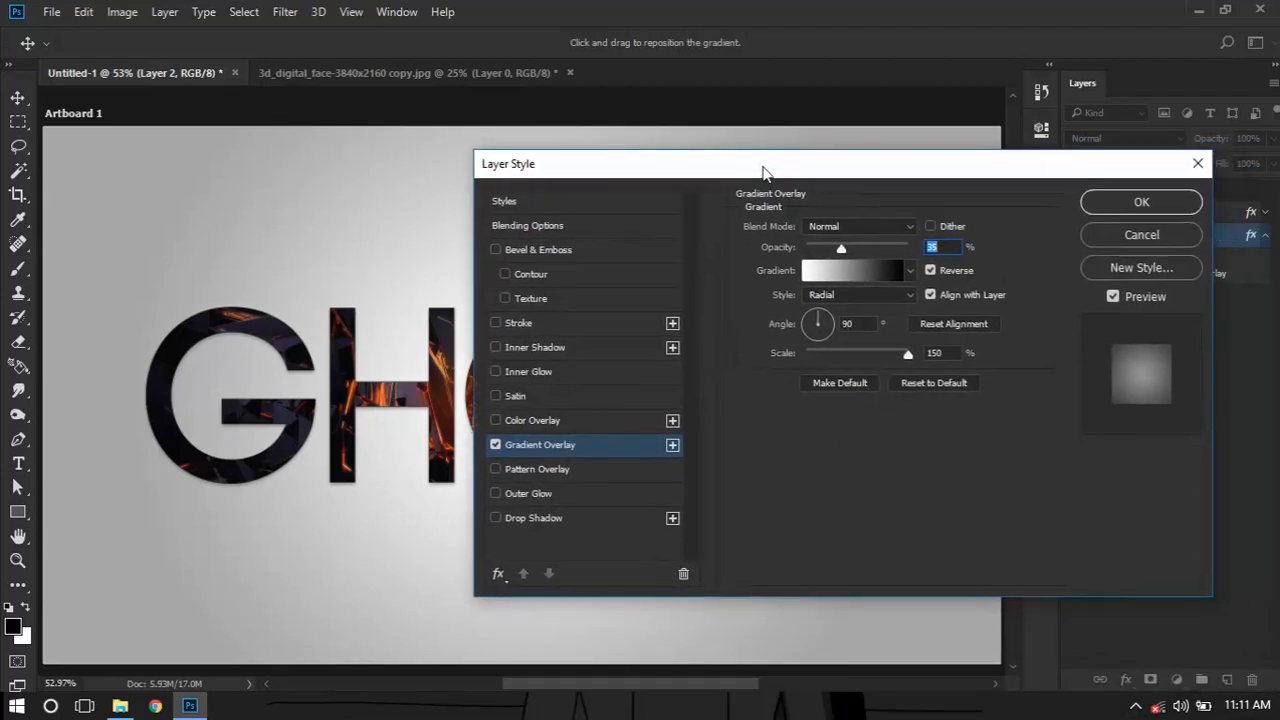
click(1165, 207)
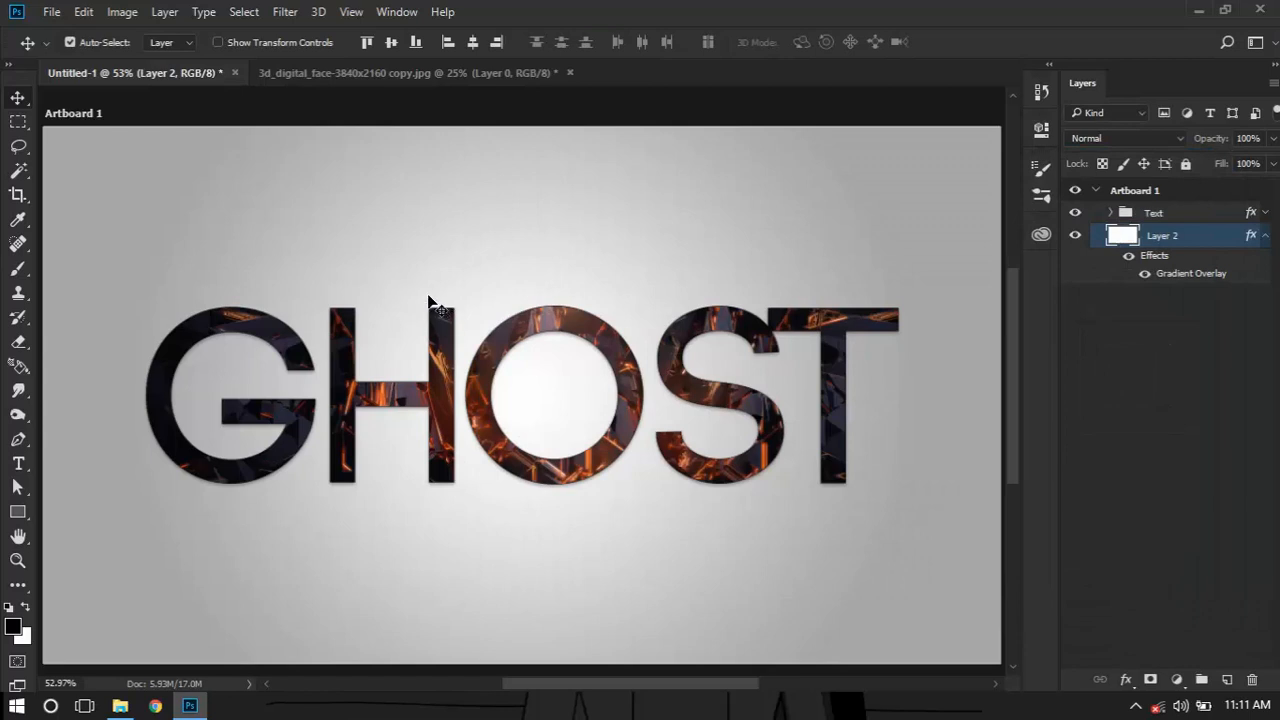
click(1264, 236)
Scale the Text group down proportionally around its centre to about three quarters of its size with Free Transform
click(1215, 217)
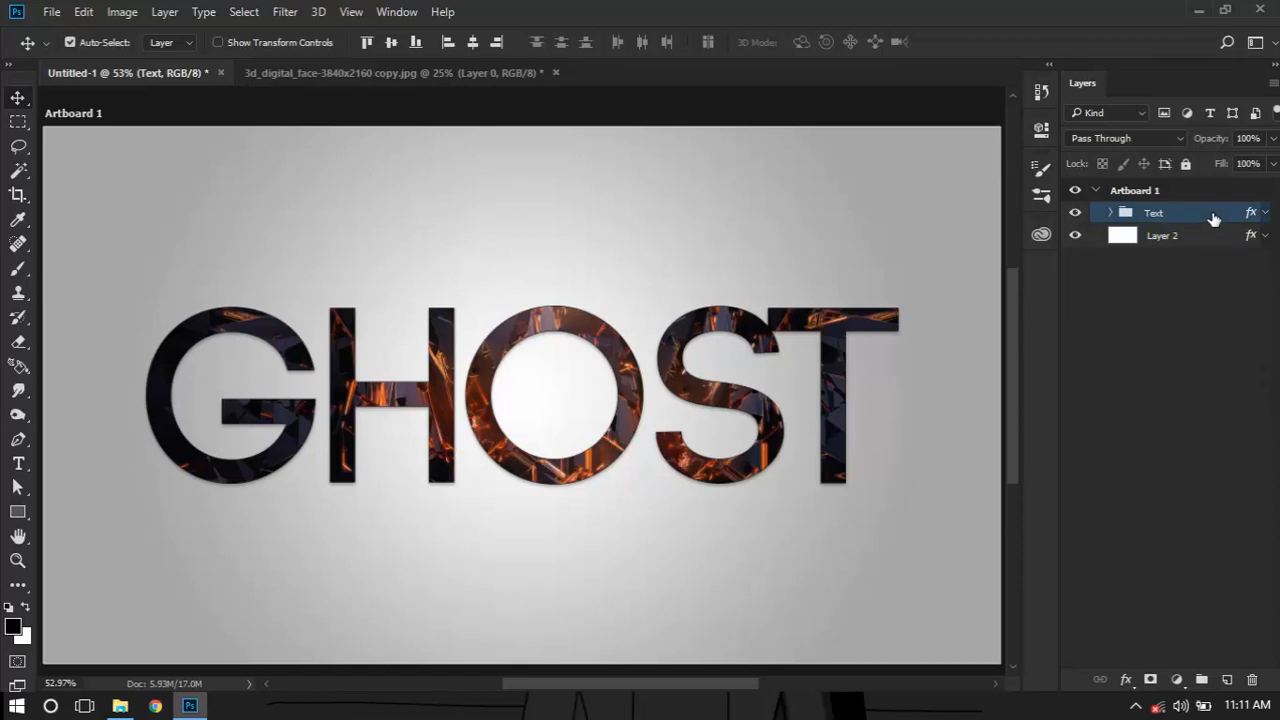
key(ctrl)
key(ctrl+t)
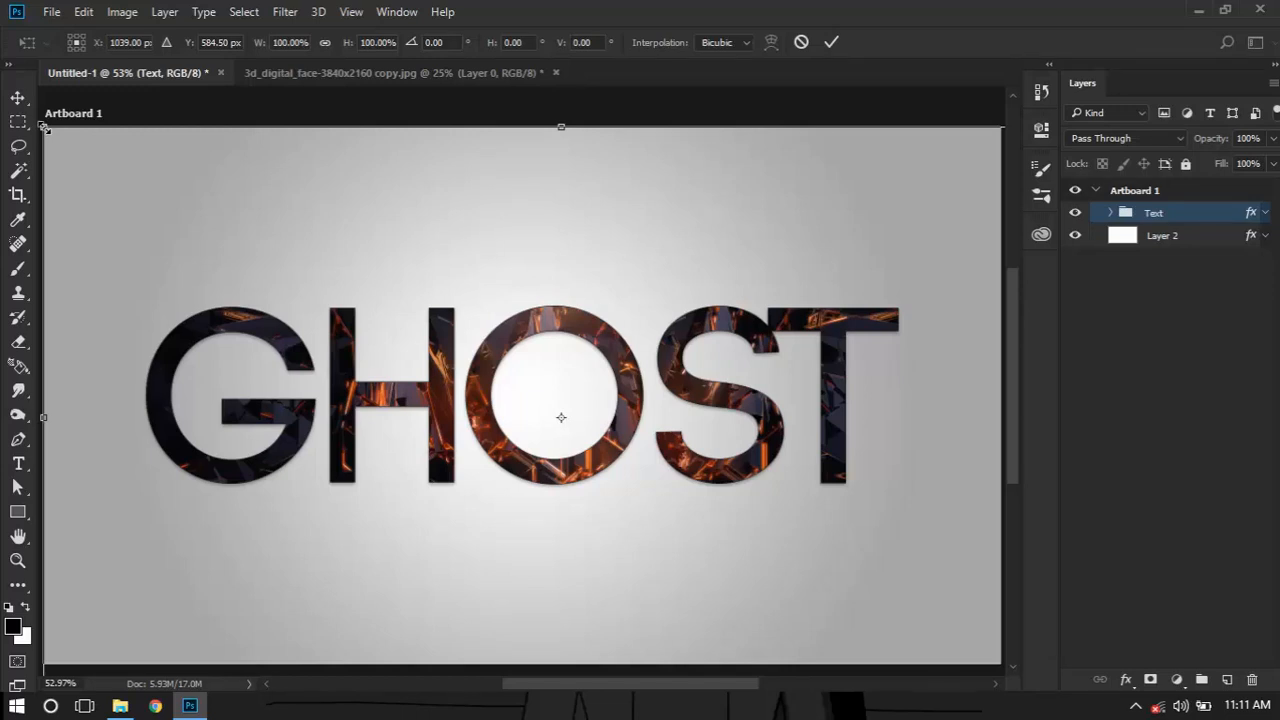
drag(43, 126, 168, 202)
click(831, 42)
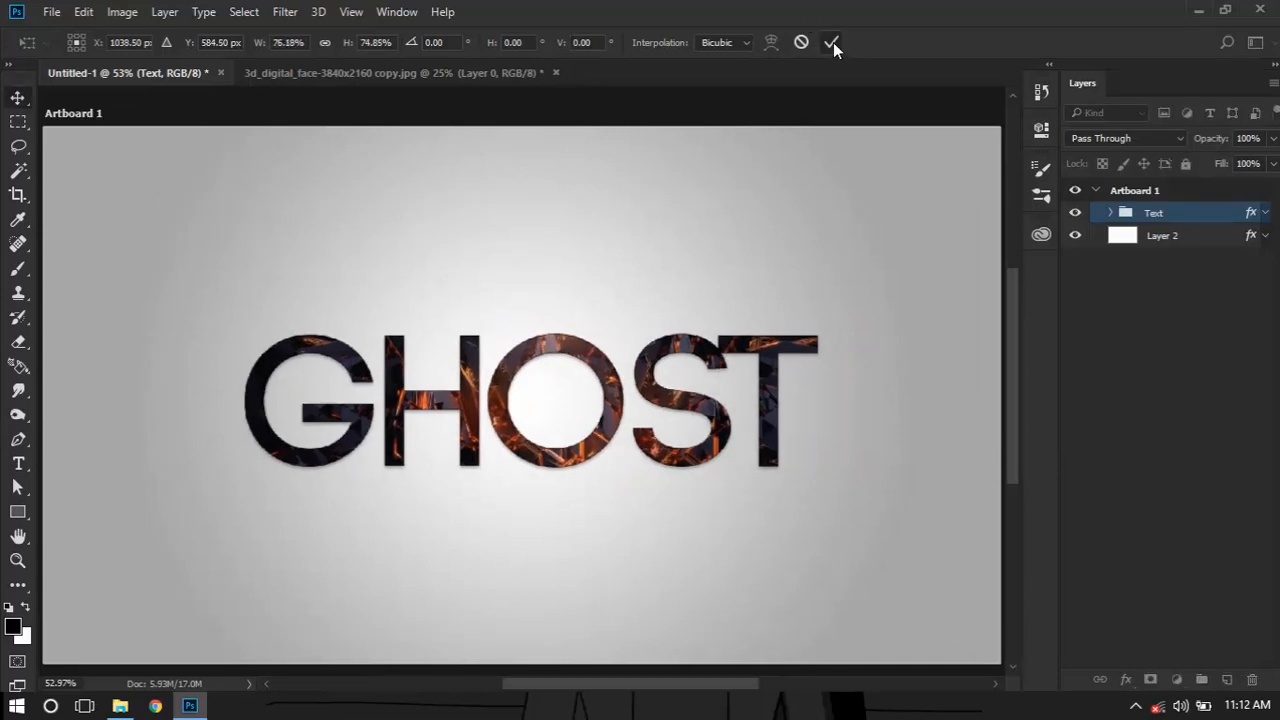
Centre the Text group vertically and horizontally against a selection of the whole artboard and clear the selection
ctrl+click(1120, 213)
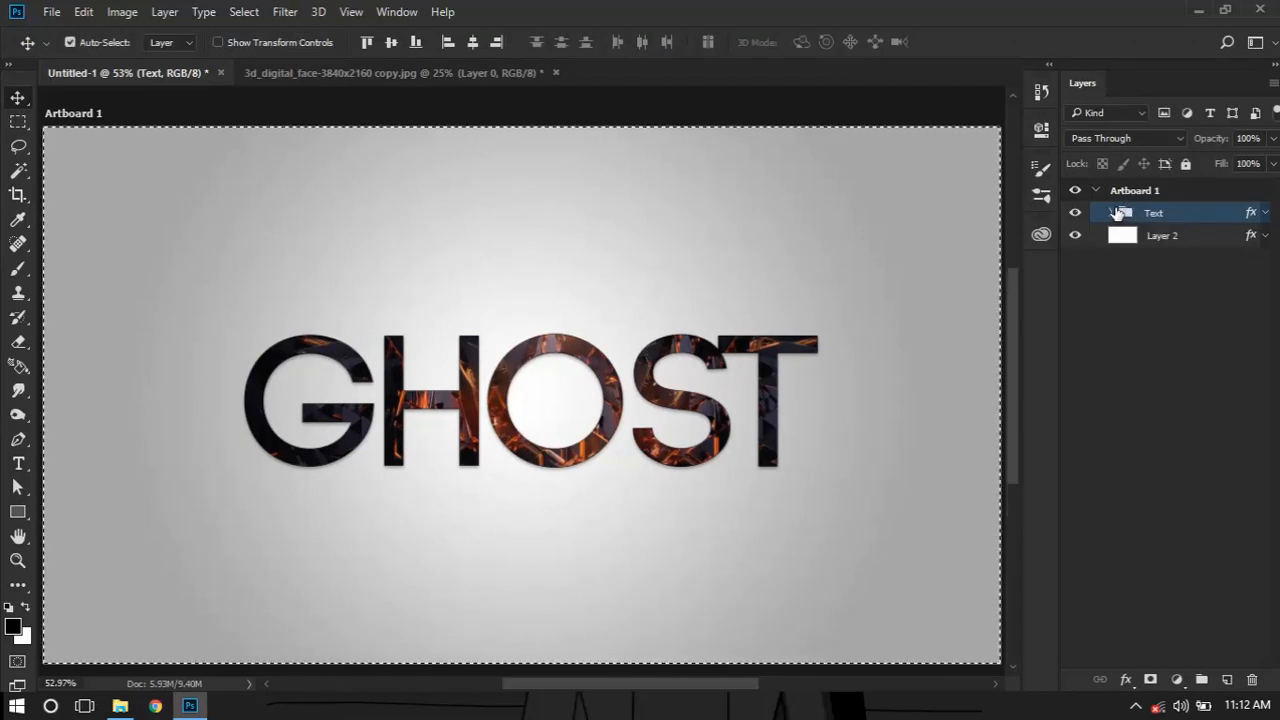
click(388, 43)
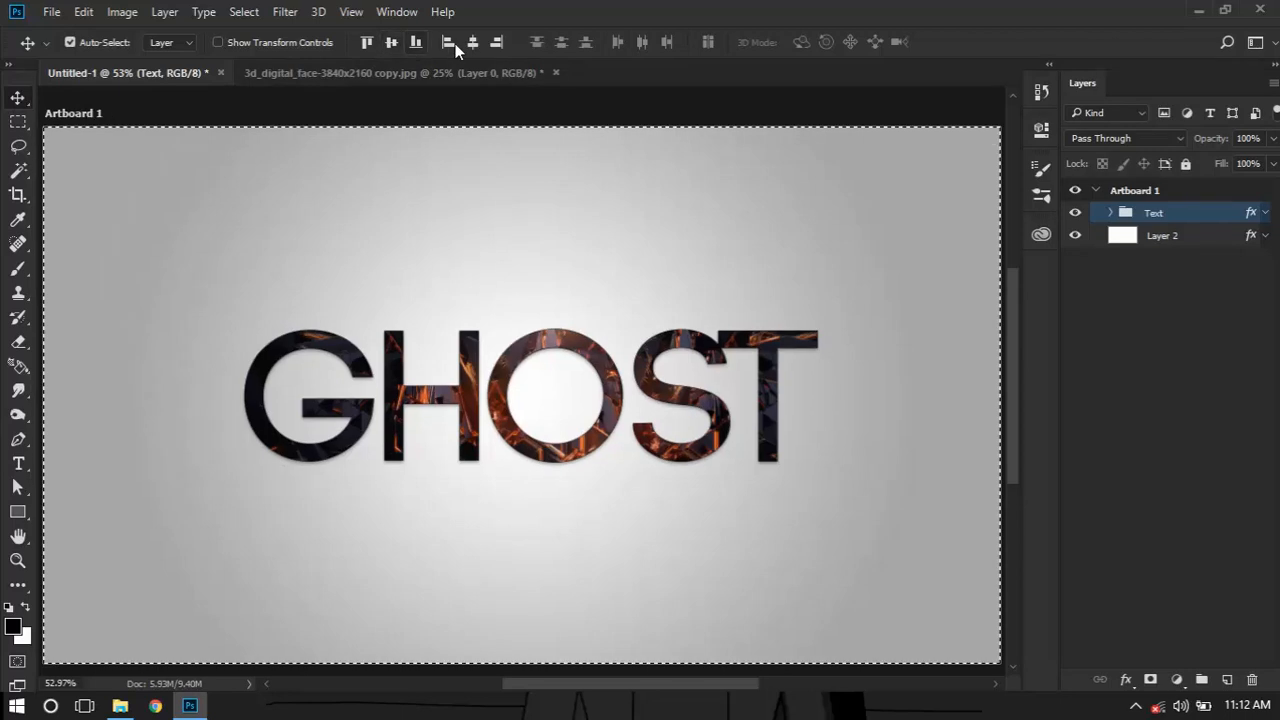
click(471, 43)
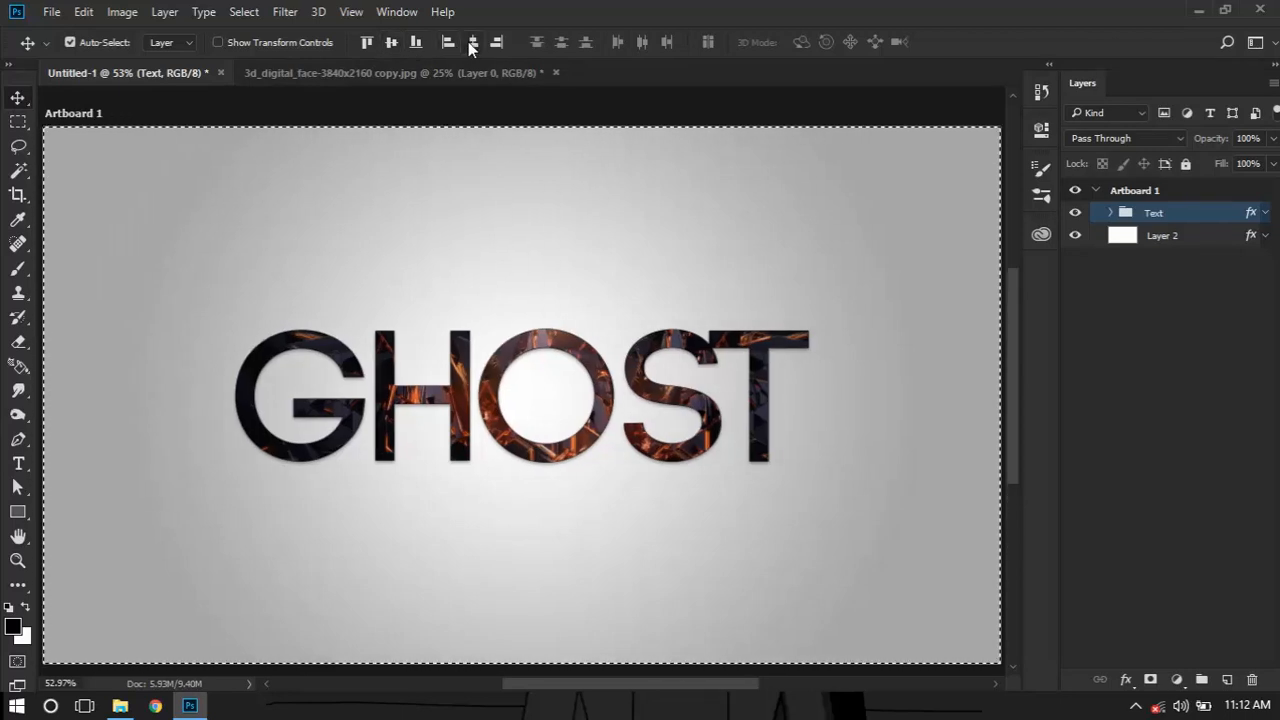
click(465, 100)
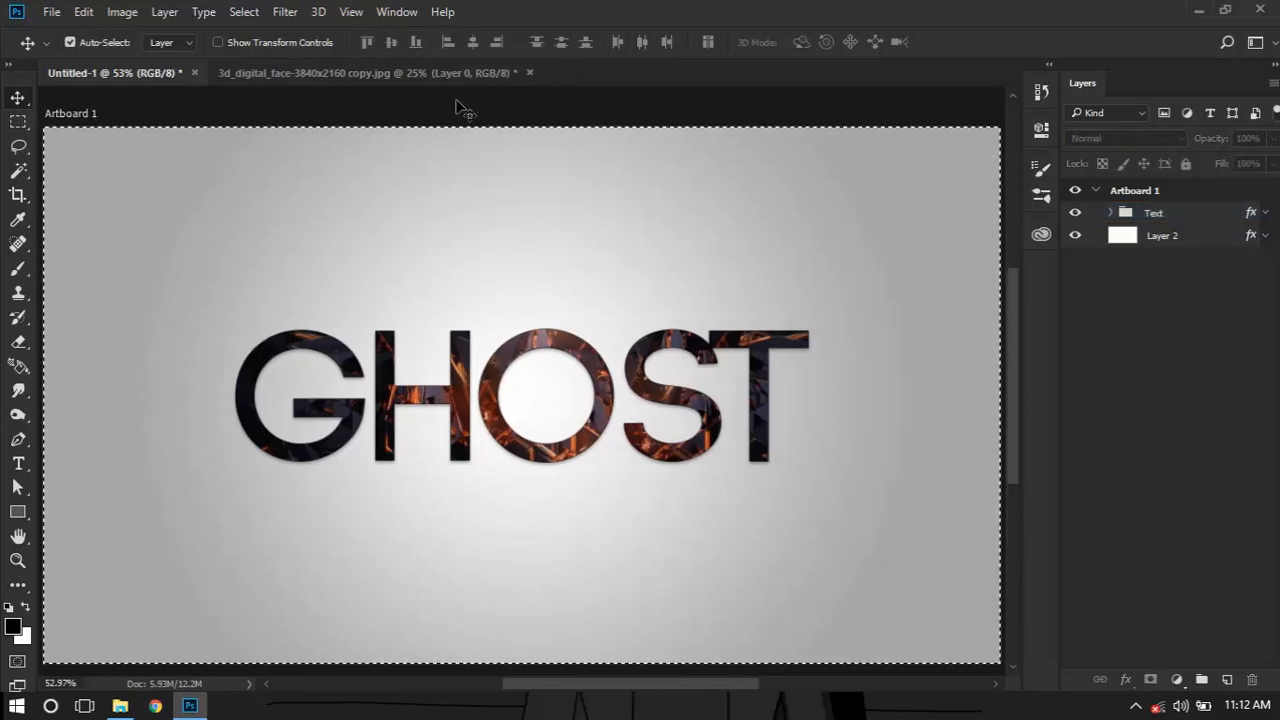
key(ctrl+d)
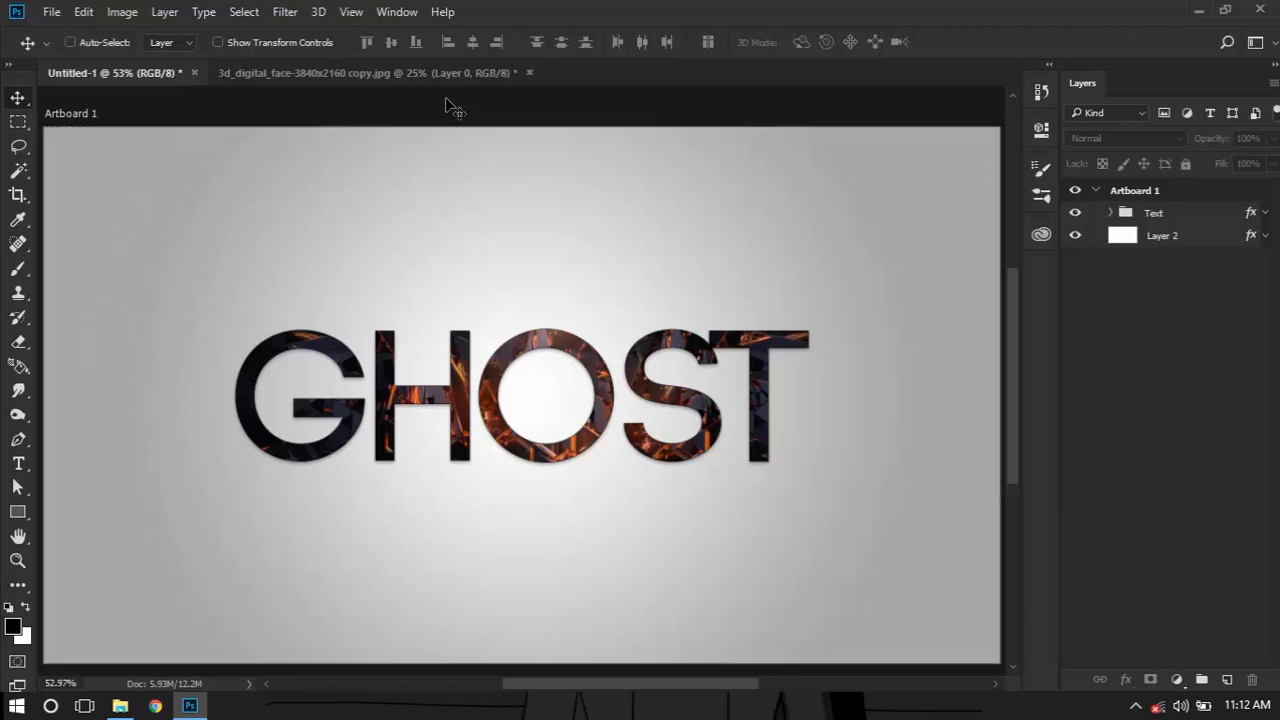